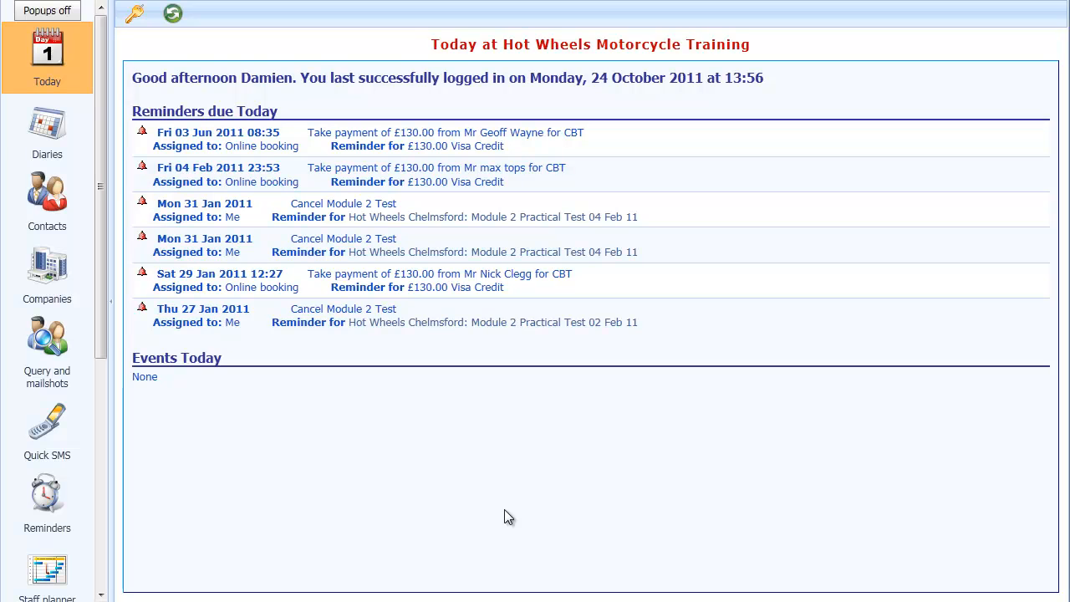
- Open the All CBTs in the last year query and start a new mailshot from a mailshot template
left_click(52, 349)
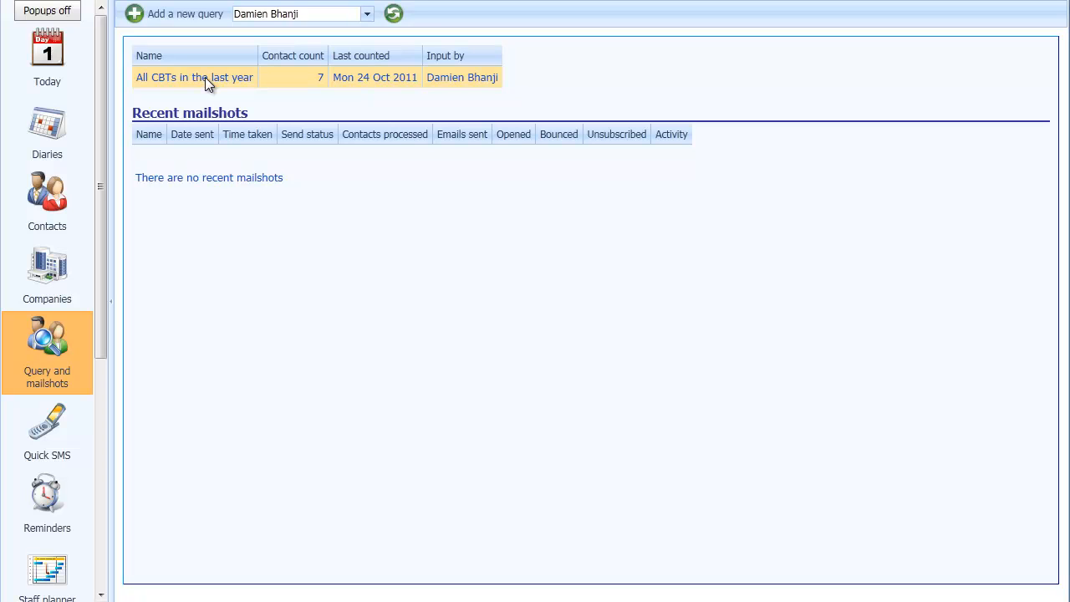
left_click(274, 81)
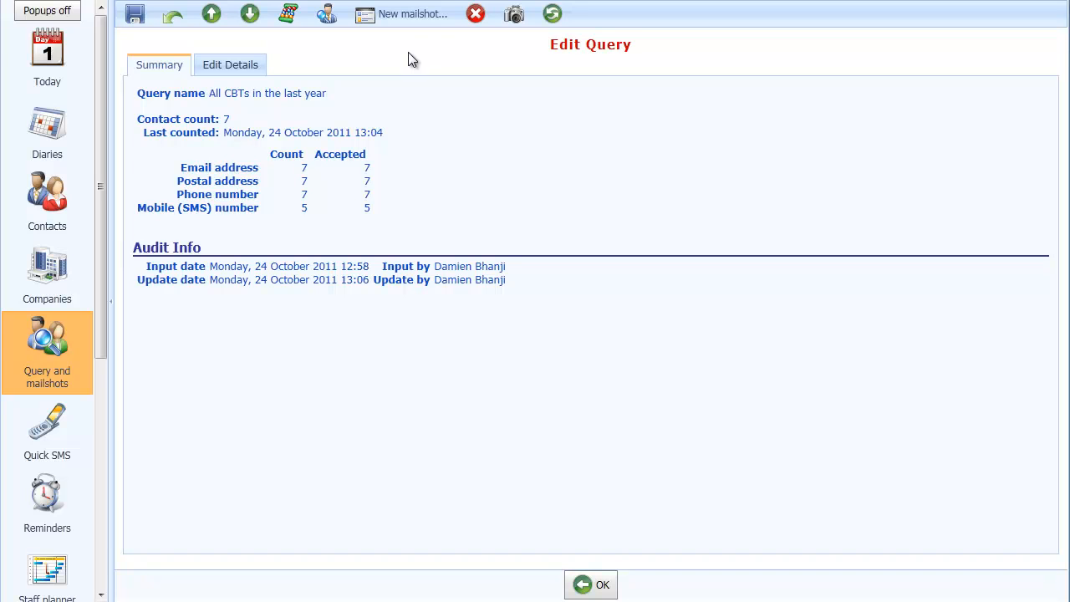
left_click(399, 17)
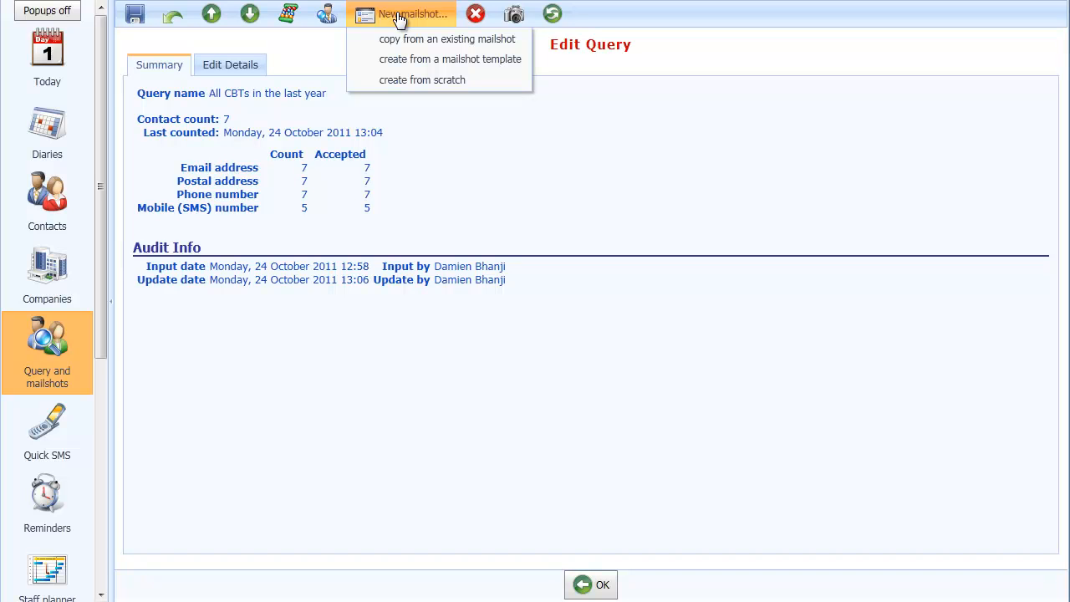
left_click(424, 60)
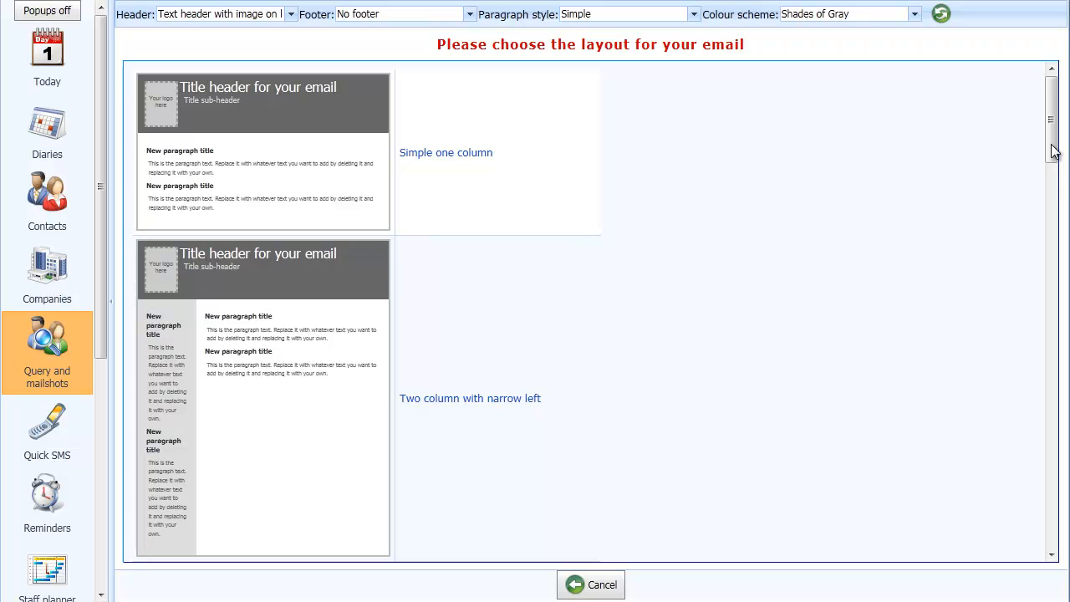
- Try the No header option, then switch the header back to Text header with image on left
left_click_drag(1053, 151, 1067, 121)
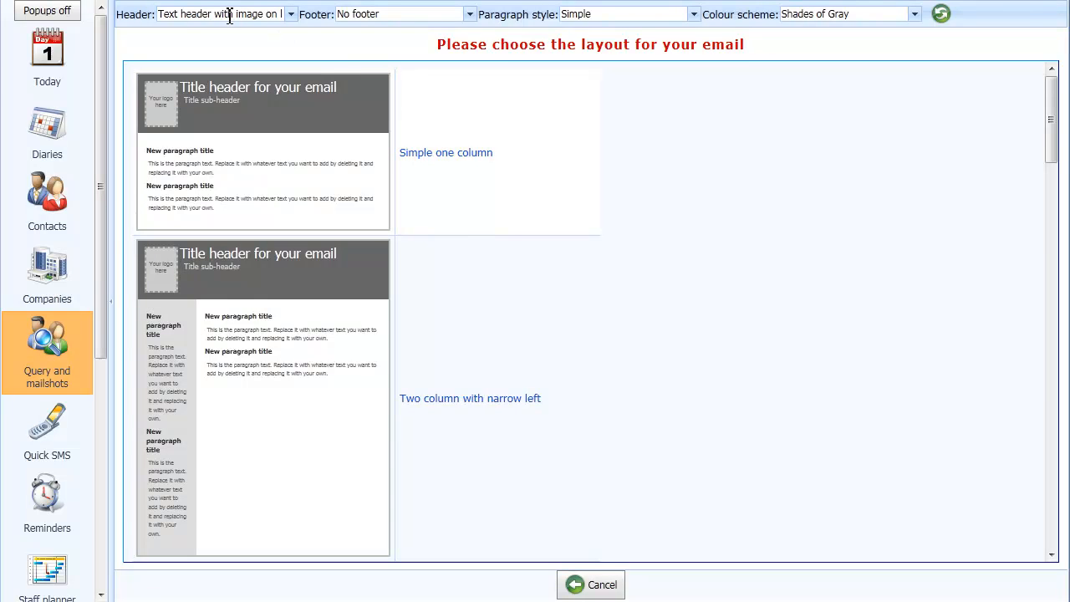
left_click(292, 18)
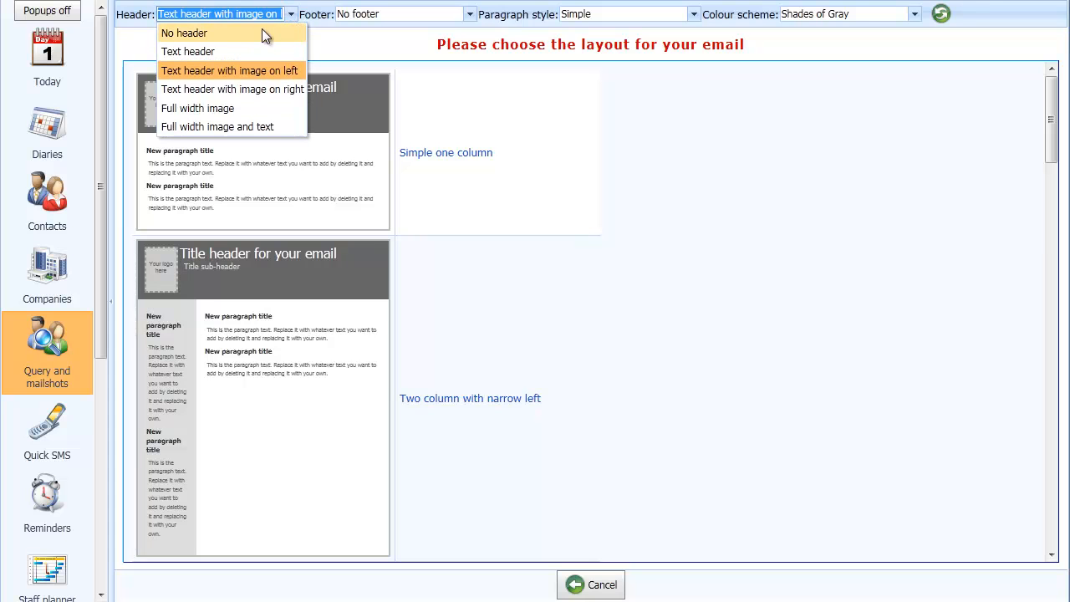
left_click(241, 32)
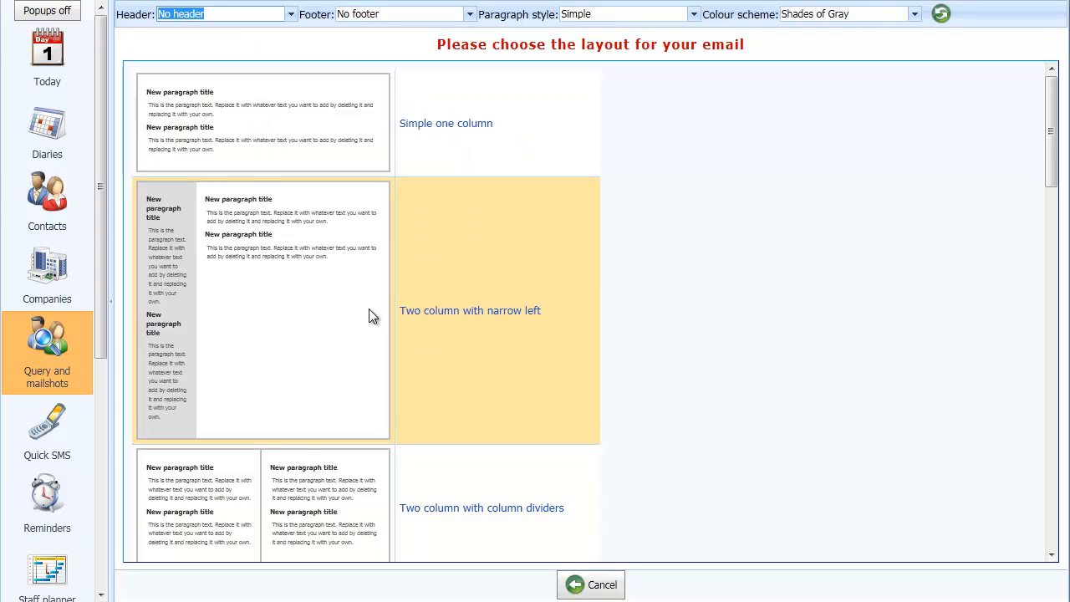
scroll(368, 309, "down", 2)
scroll(370, 315, "up", 2)
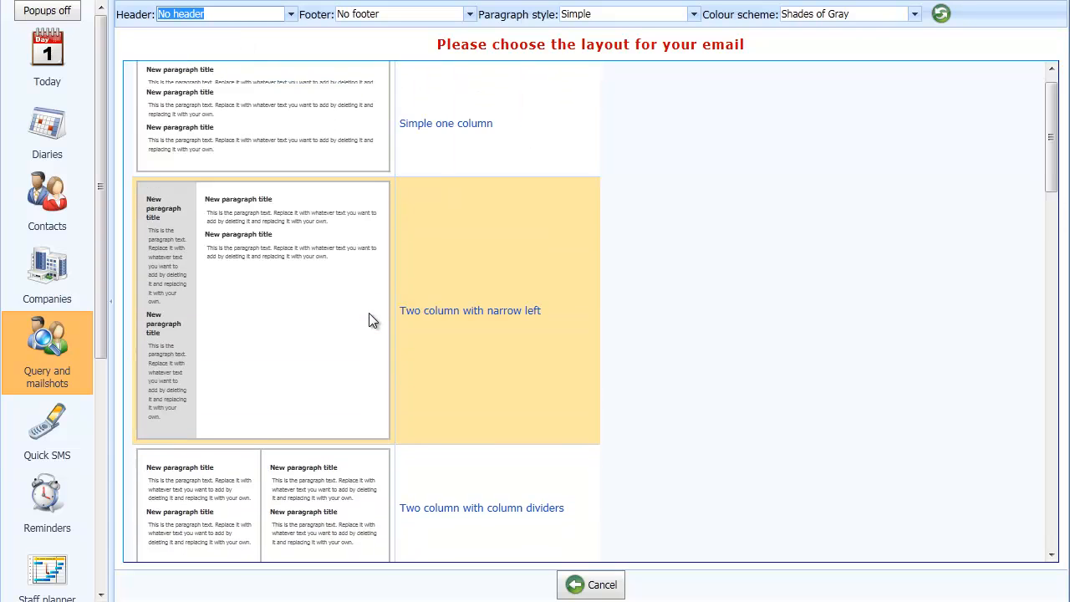
left_click(290, 15)
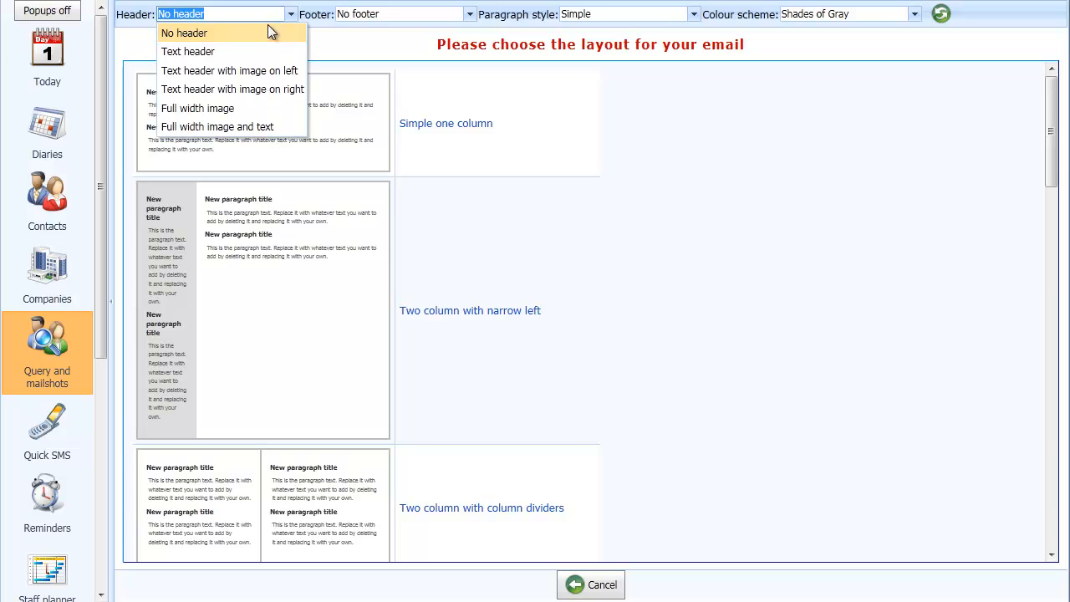
left_click(242, 71)
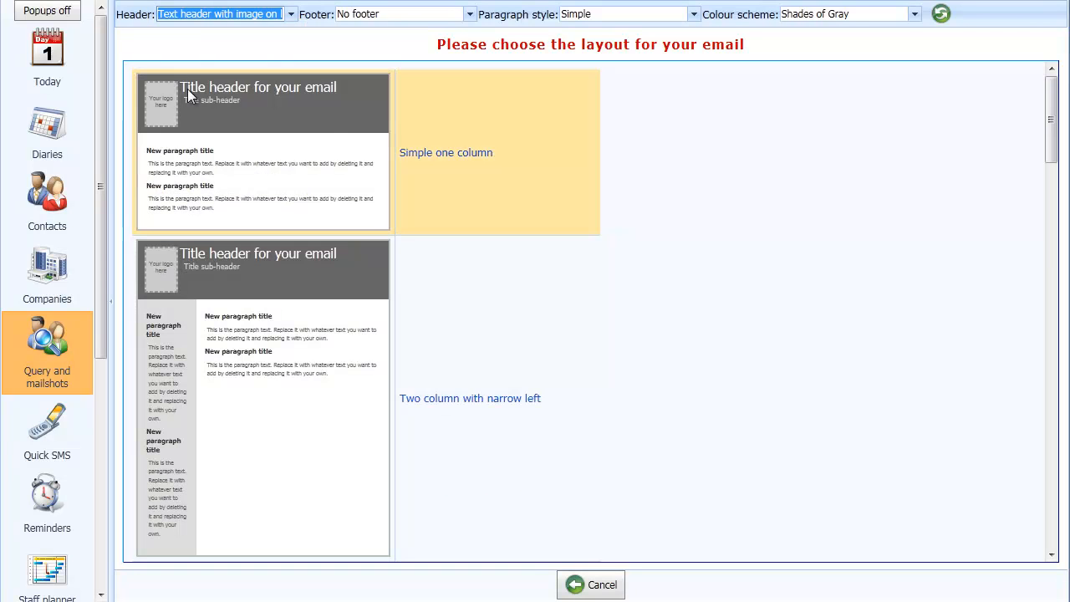
left_click(470, 15)
left_click(471, 16)
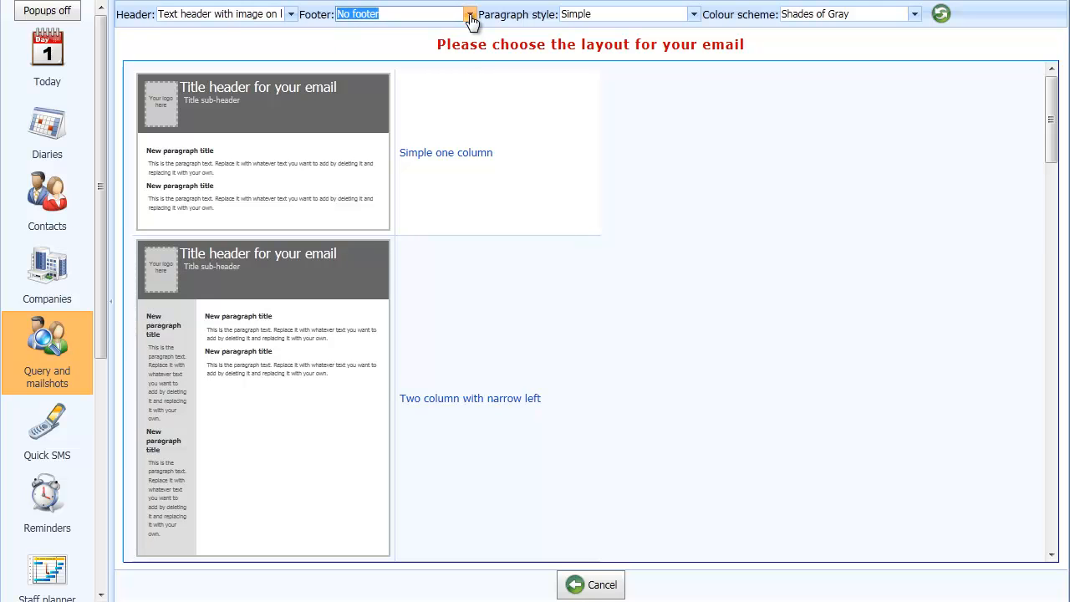
- Set the paragraph style to Background colour and box
left_click(693, 15)
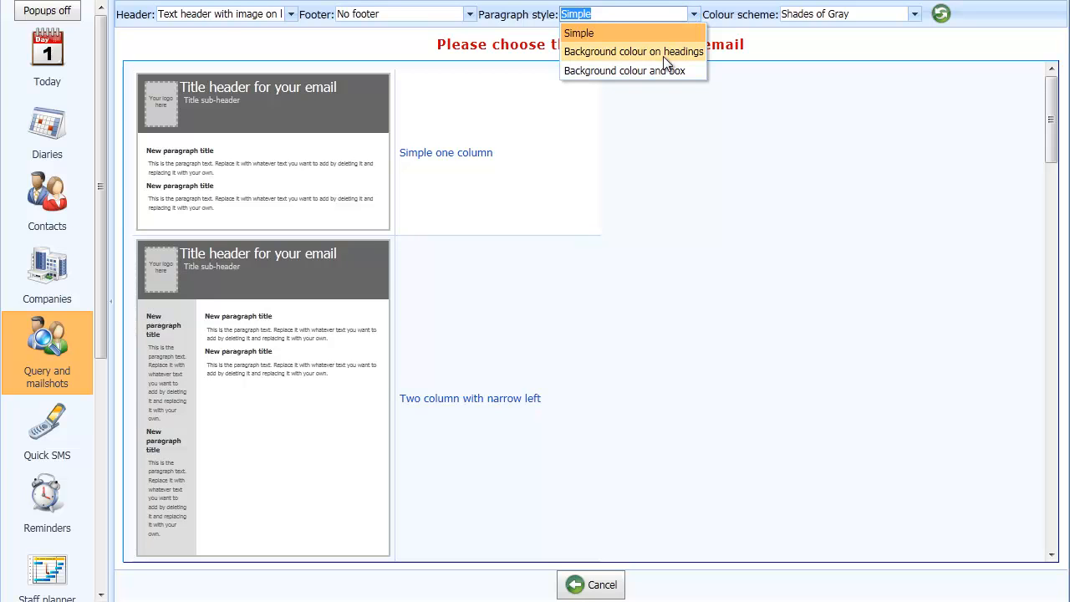
left_click(664, 52)
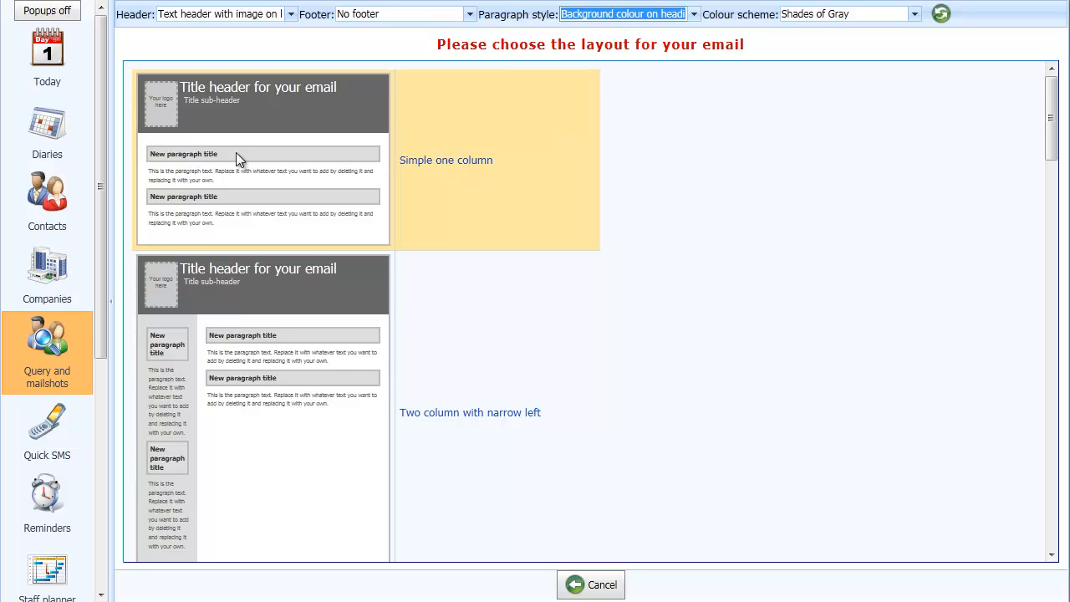
left_click(694, 16)
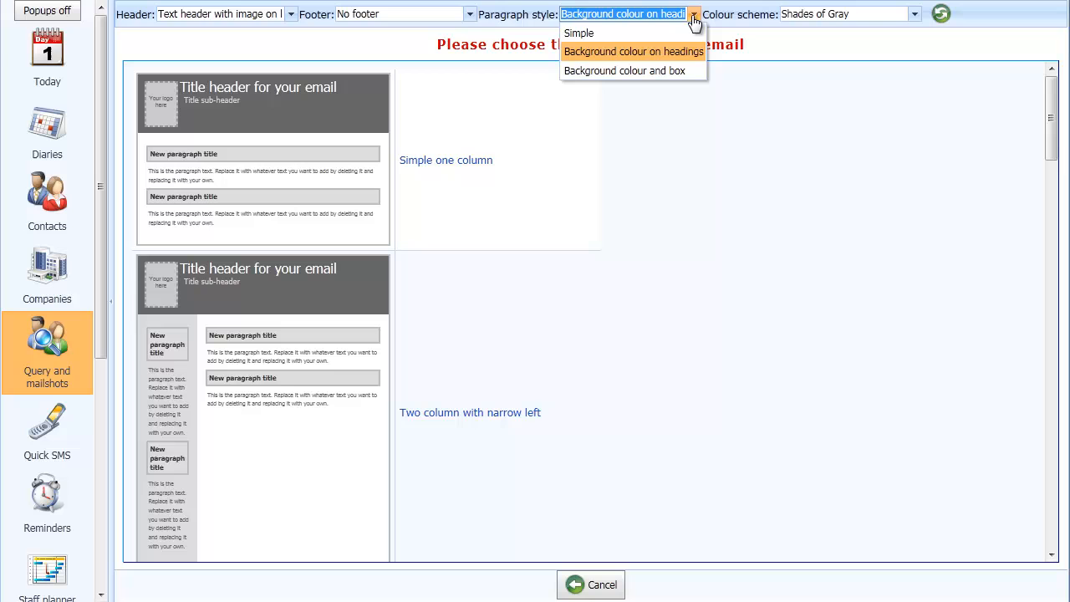
left_click(657, 70)
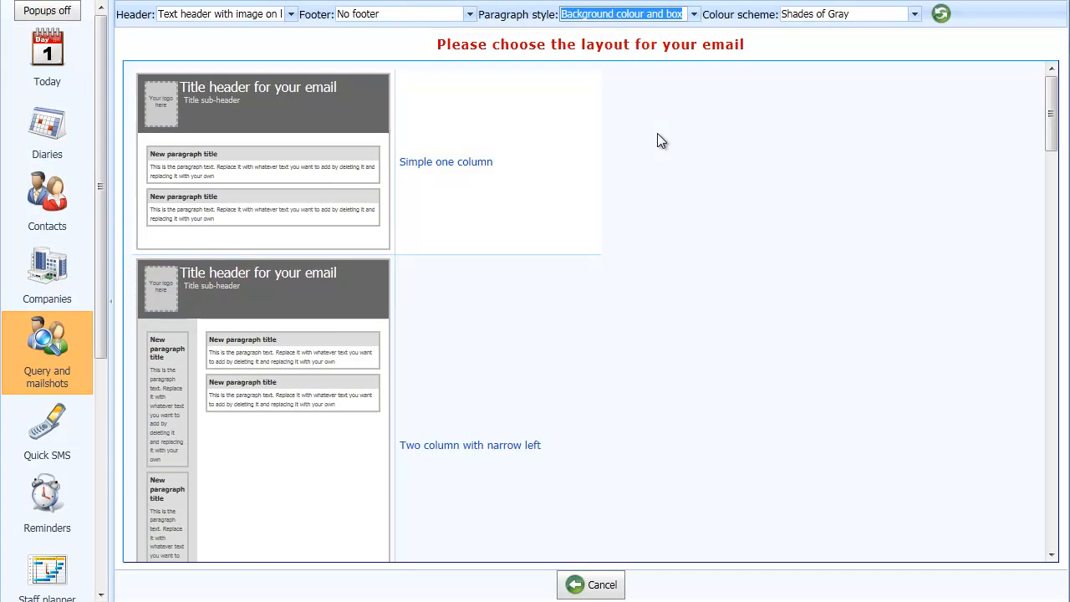
- Preview the available colour schemes and set the colour scheme to Biscuit
left_click(915, 16)
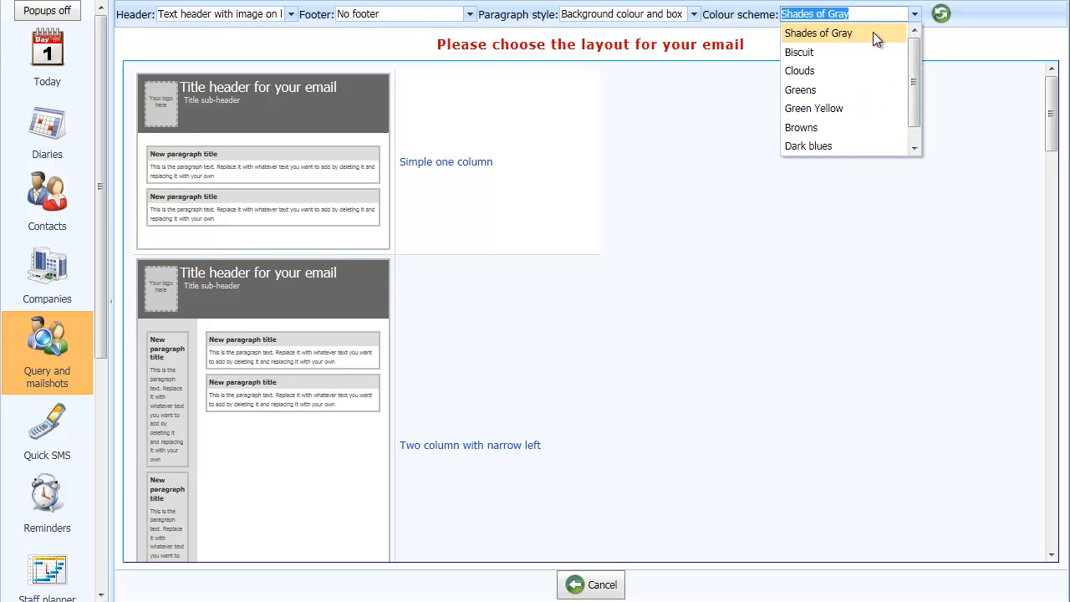
left_click(827, 50)
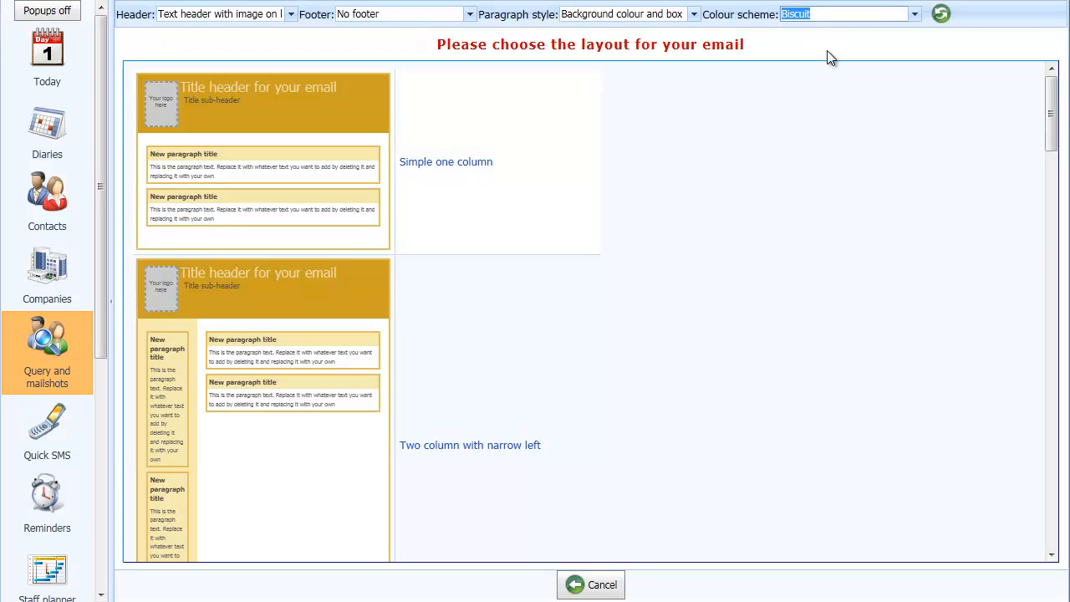
key("Down")
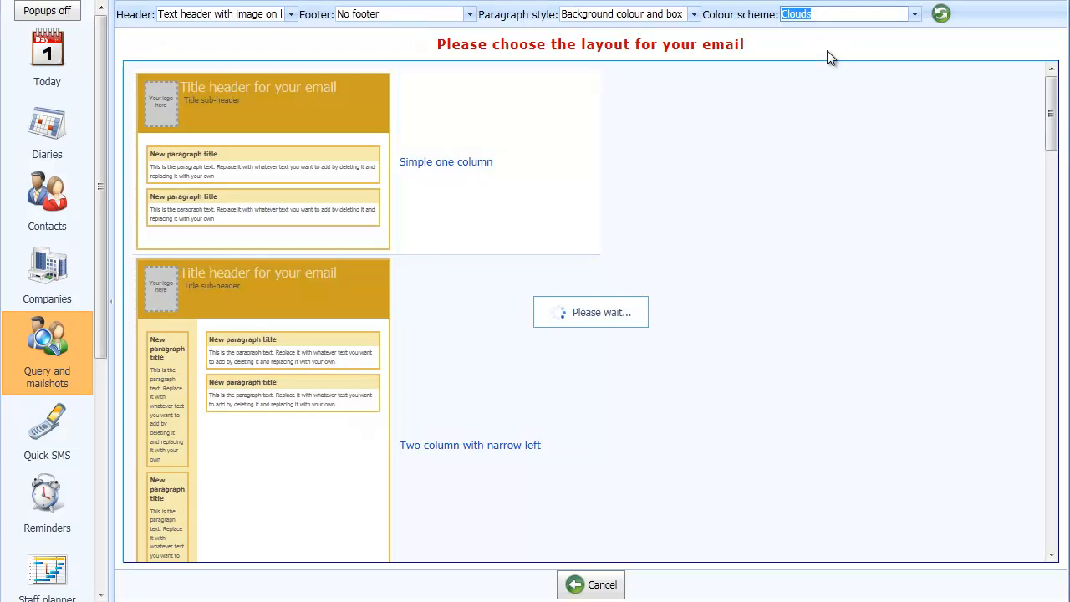
key("Down")
key("Down")
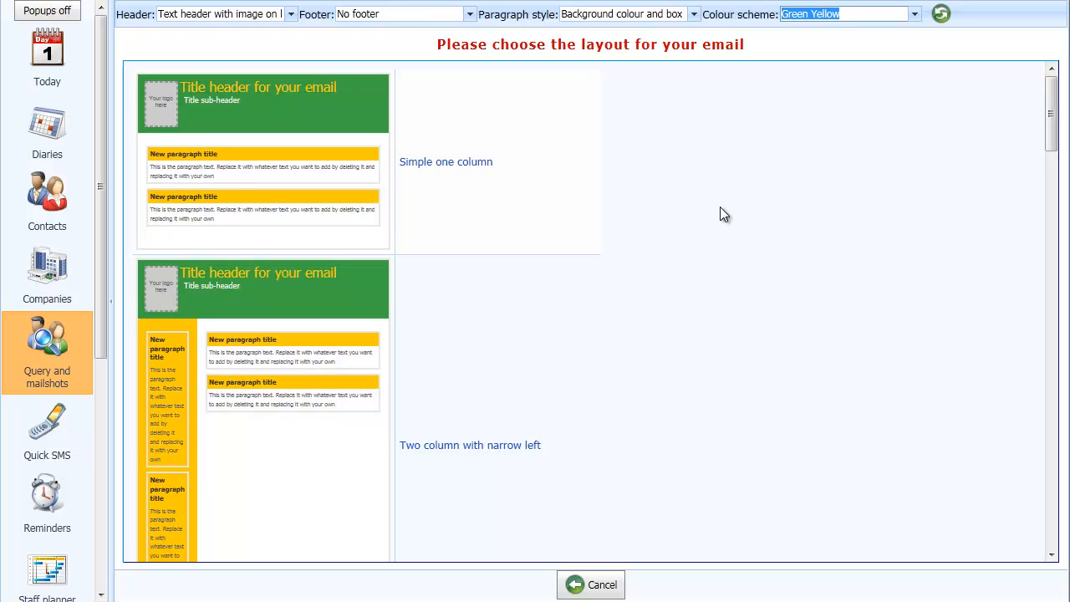
key("Down")
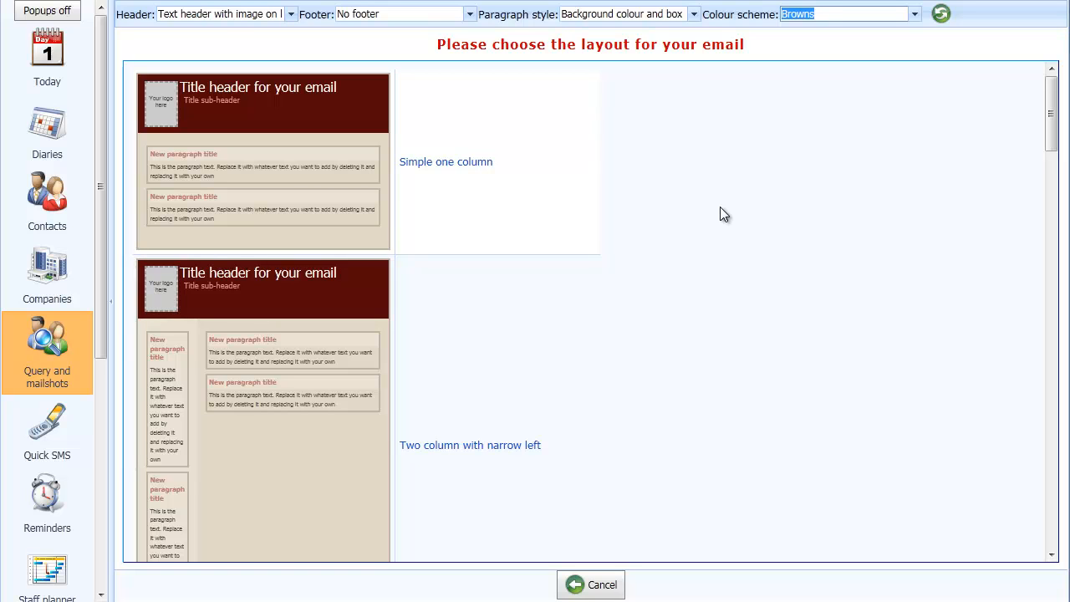
key("Down")
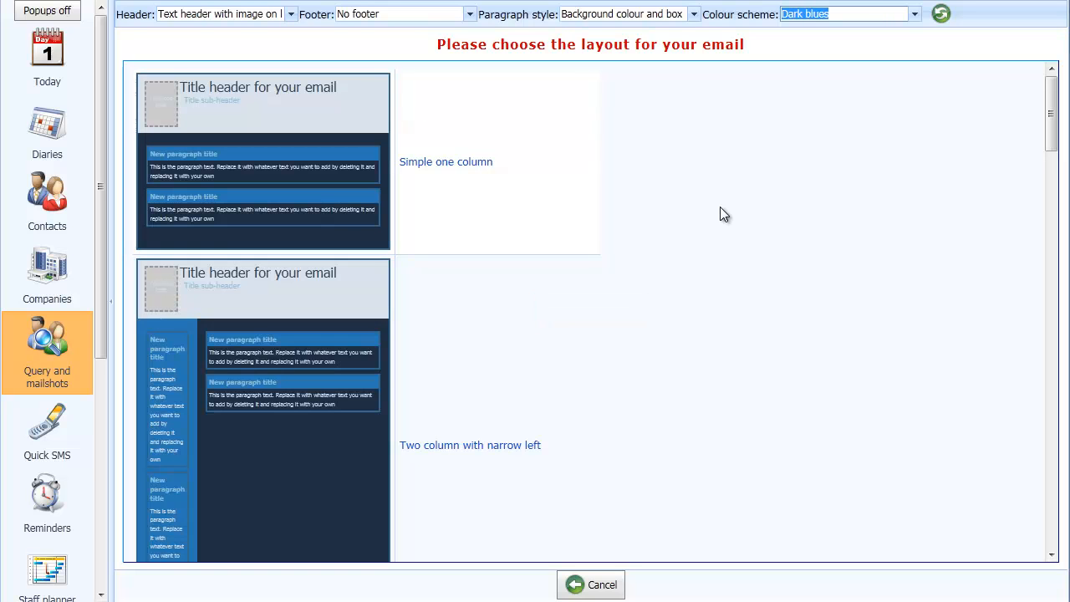
key("Down")
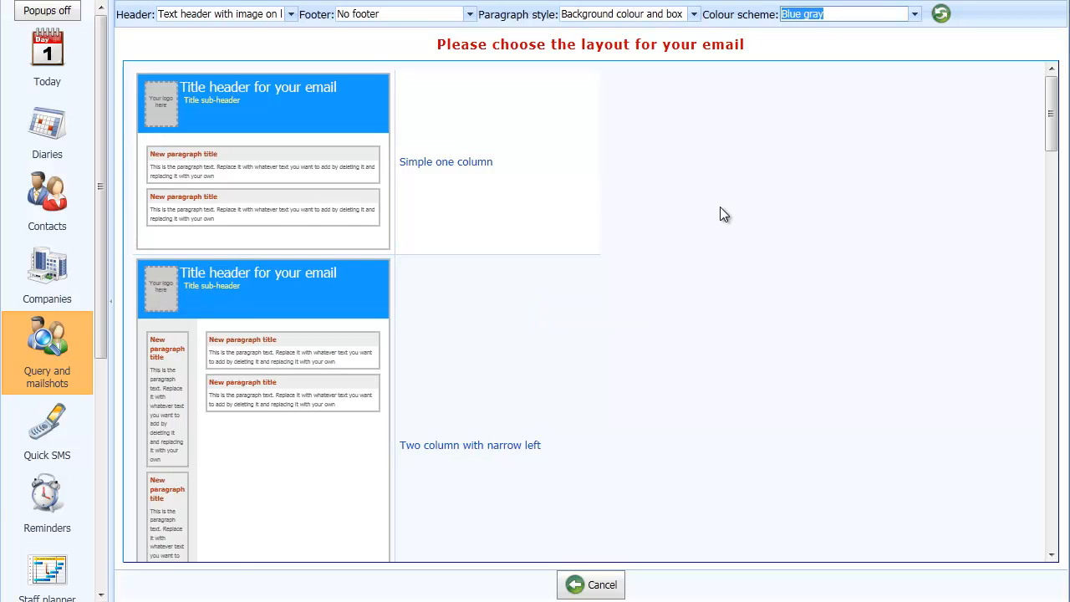
key("Up")
key("Up")
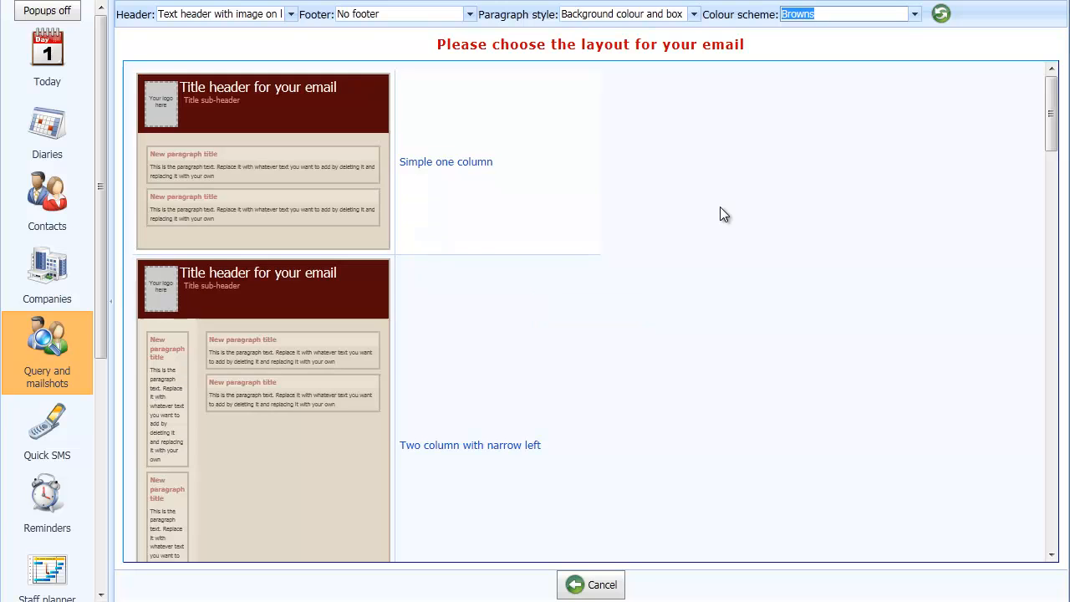
key("Up")
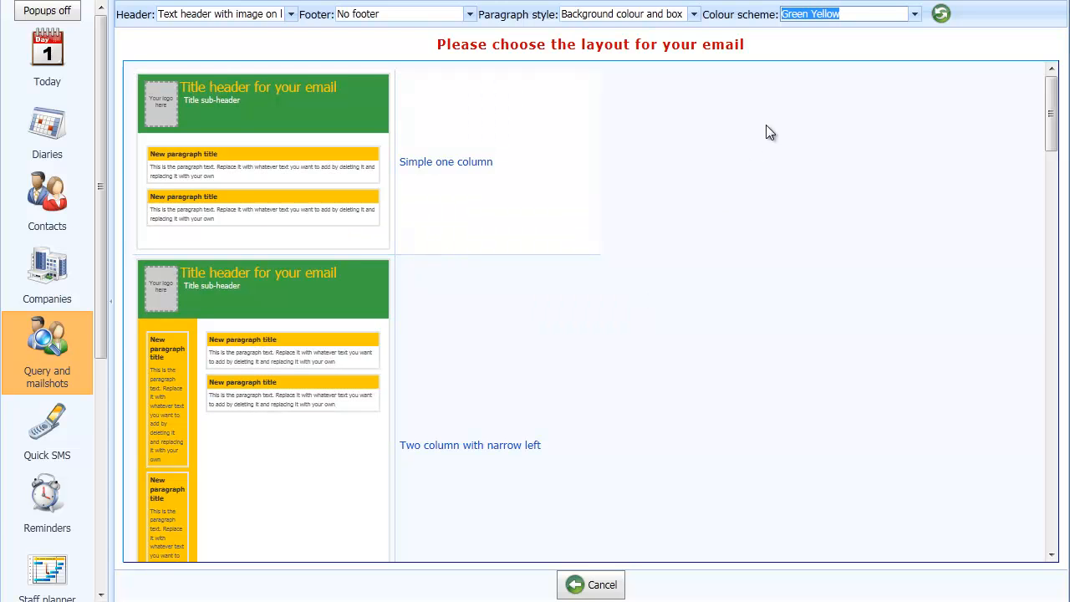
key("Up")
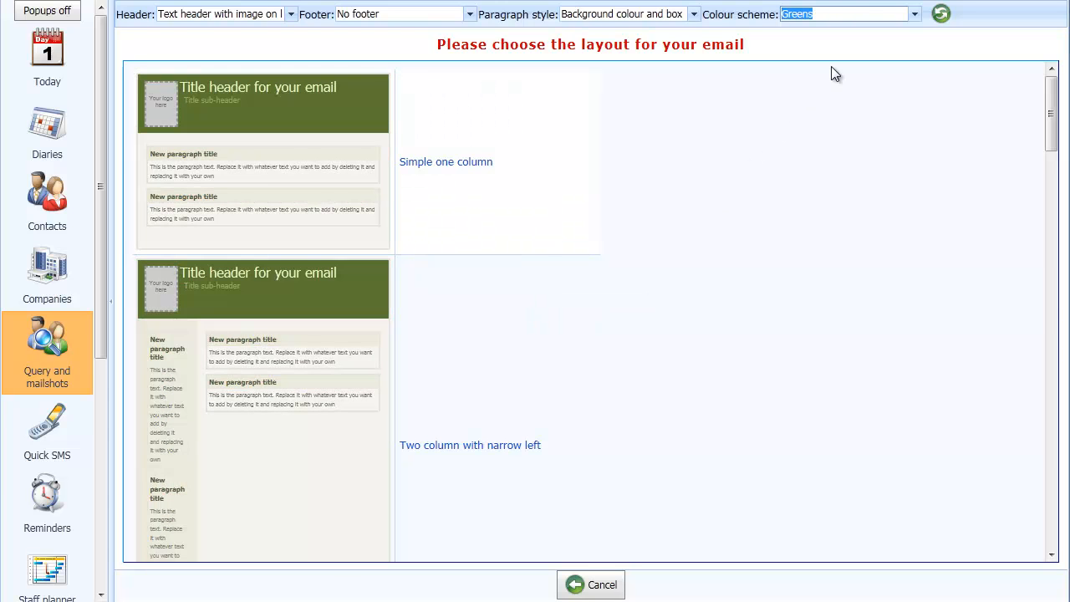
left_click(914, 15)
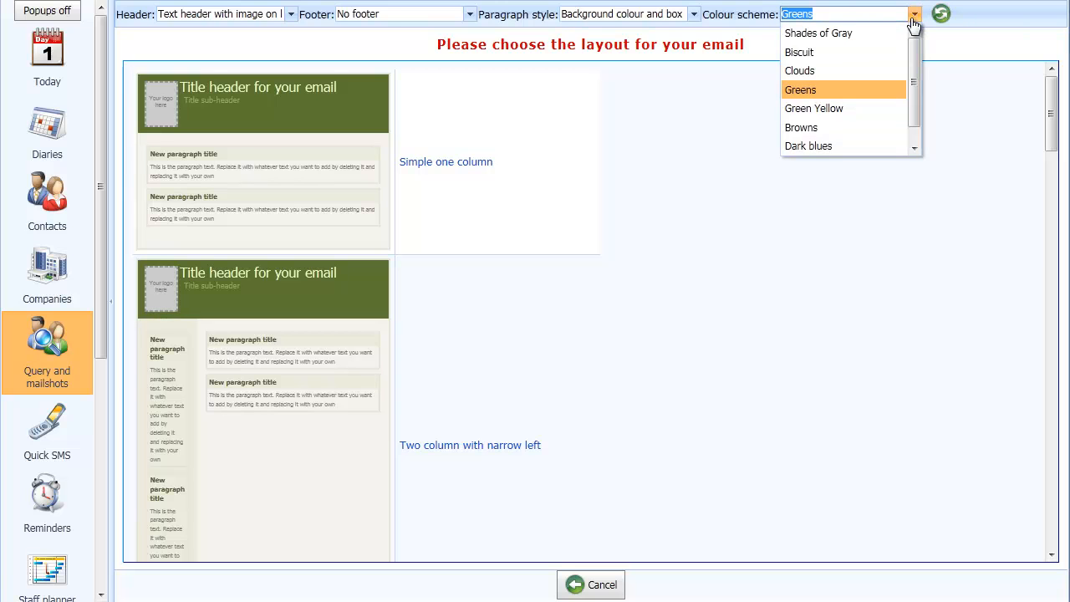
left_click(801, 51)
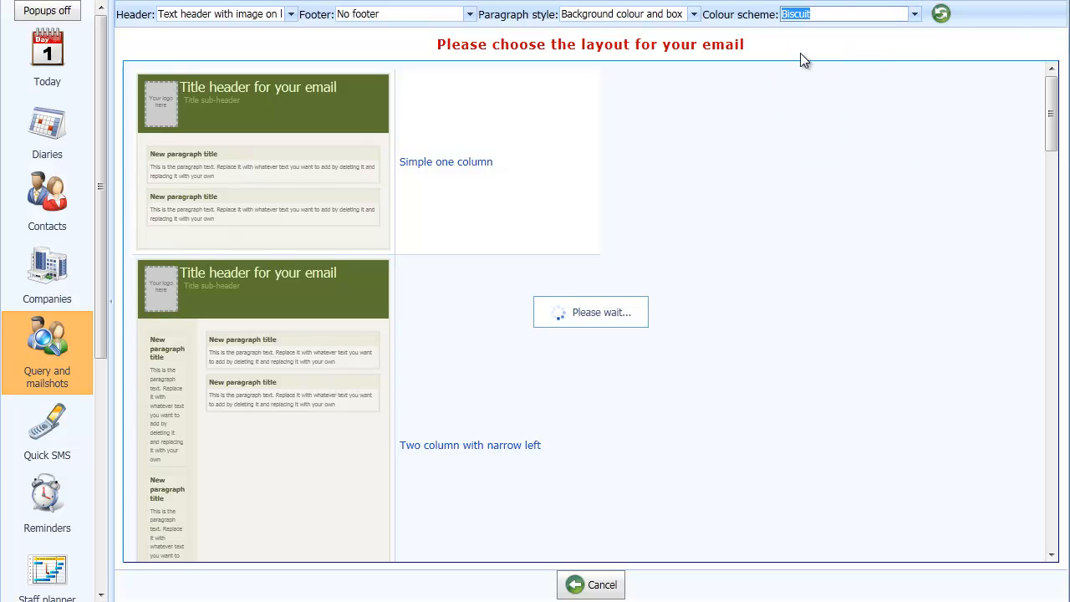
- Choose the Two column with narrow left email layout
scroll(690, 269, "down", 3)
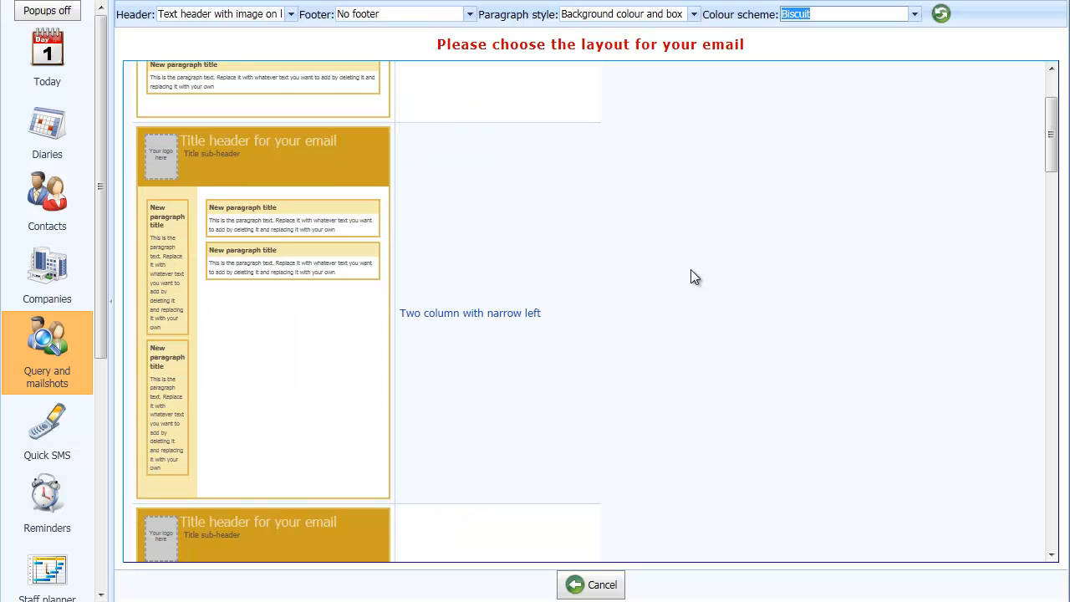
scroll(671, 385, "down", 3)
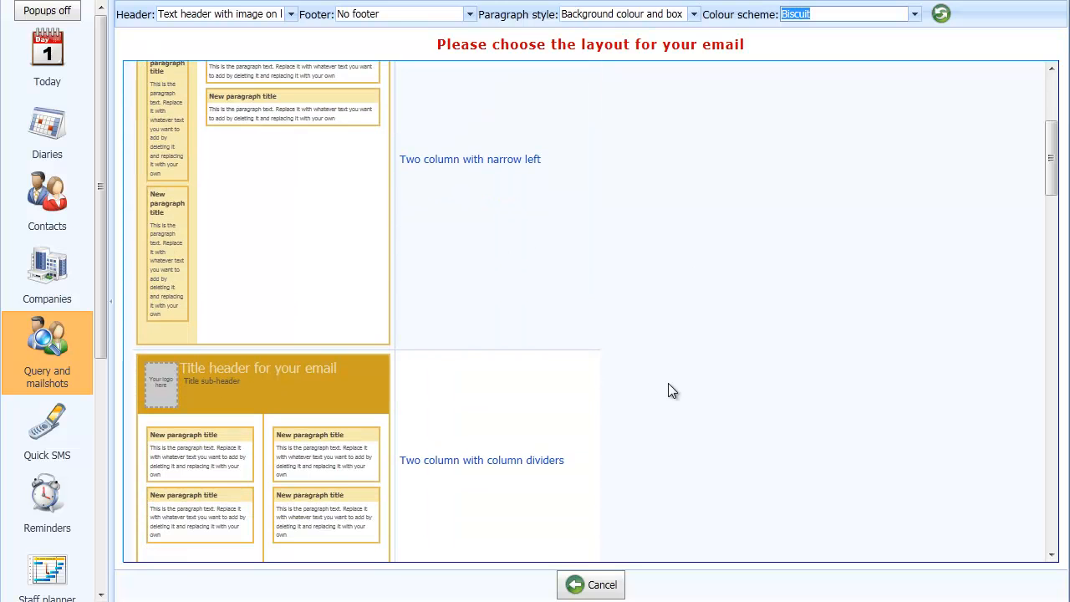
scroll(384, 205, "up", 3)
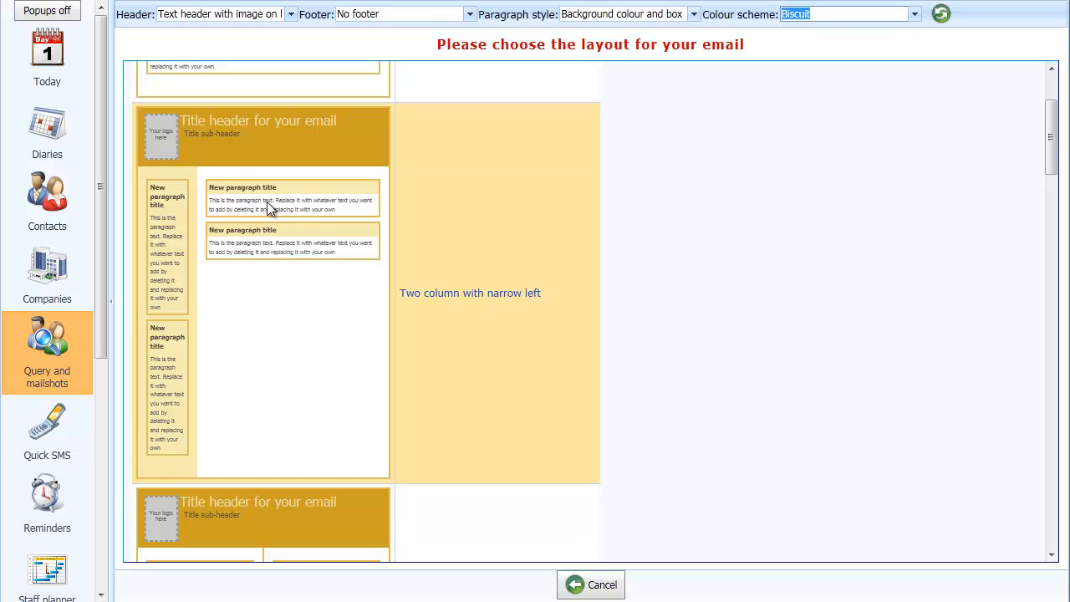
left_click(310, 317)
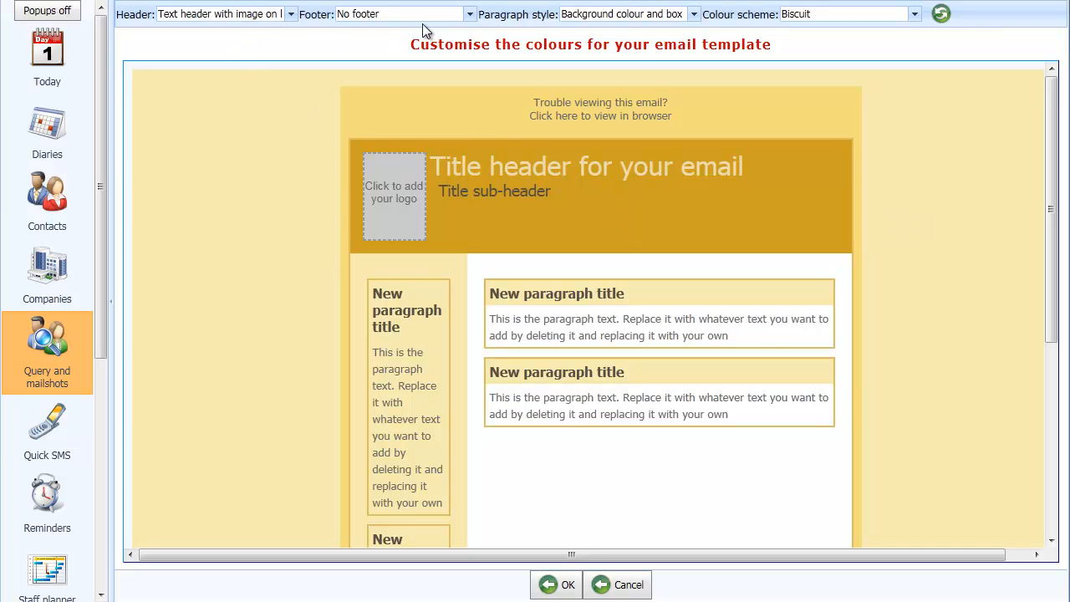
- Try the Clouds colour scheme, then switch the colour scheme back to Biscuit
left_click(915, 14)
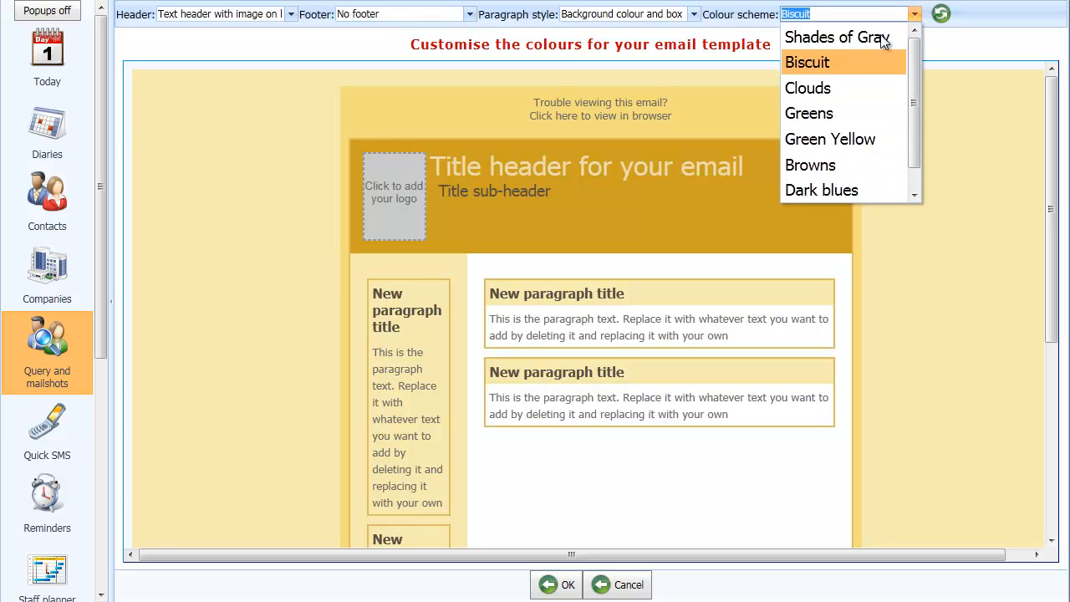
left_click(825, 87)
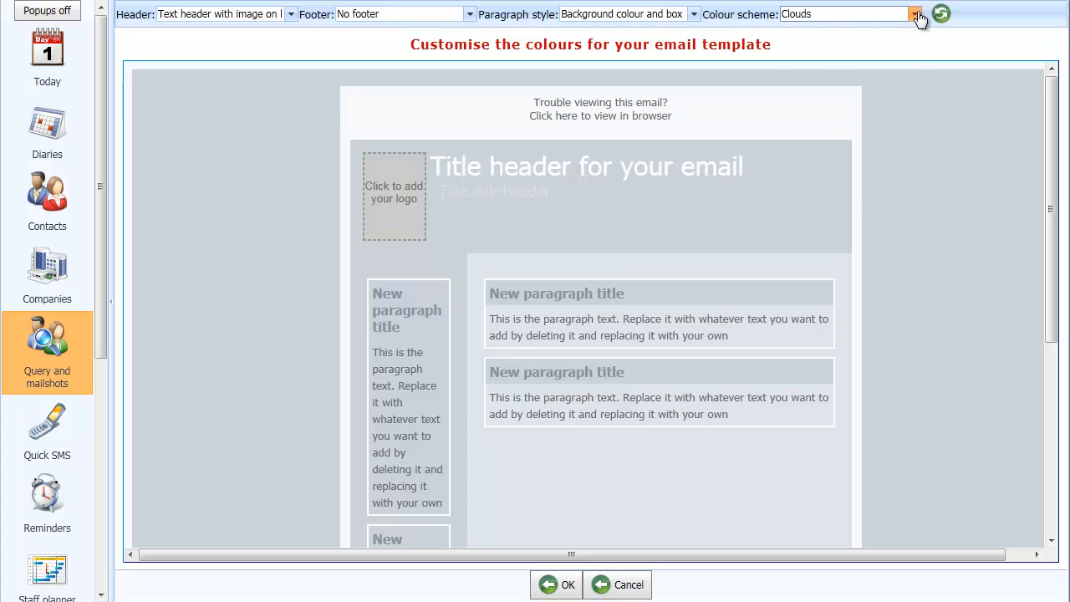
left_click(915, 14)
left_click(836, 60)
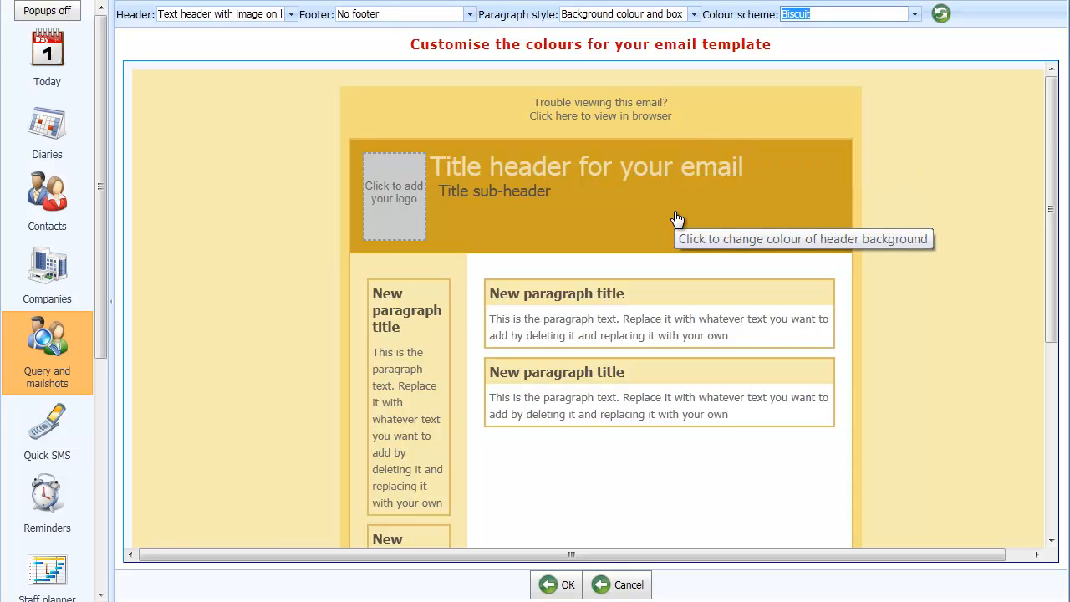
- Set the paragraph background colour to F8C9B5
left_click(687, 300)
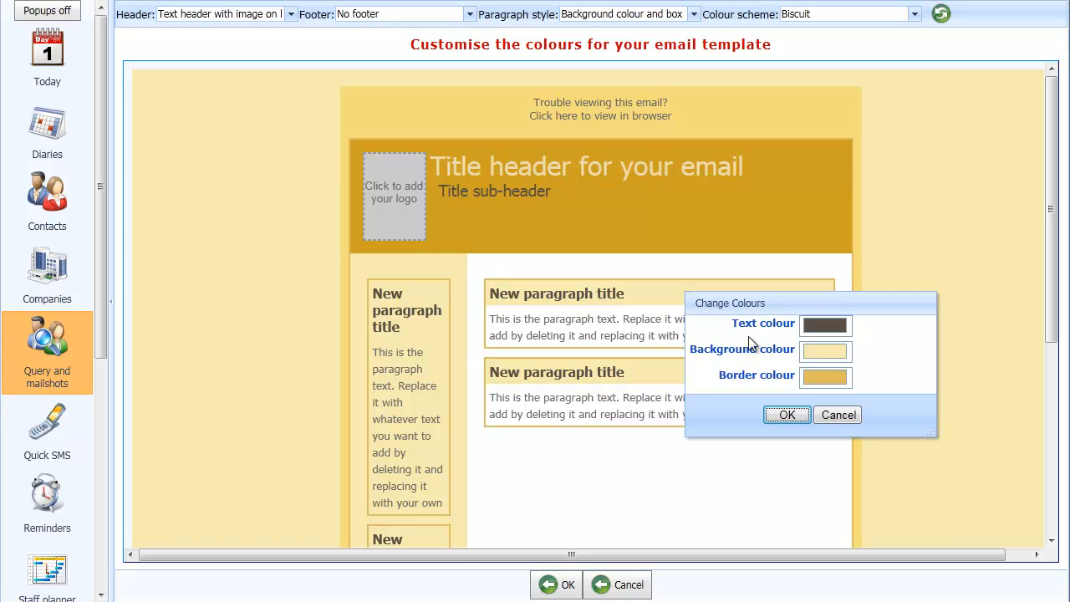
left_click(832, 353)
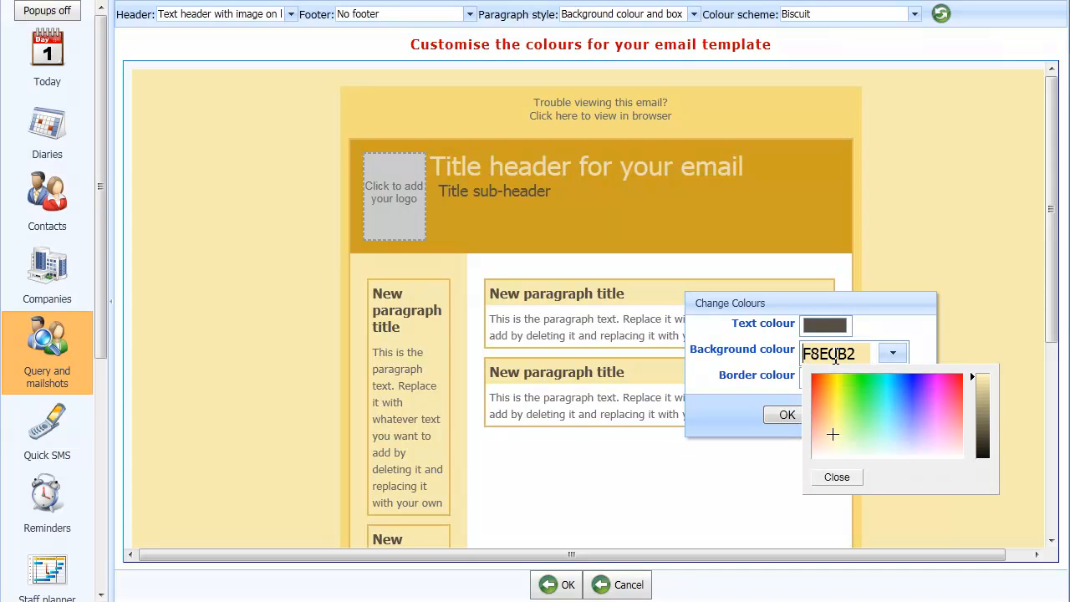
left_click(821, 435)
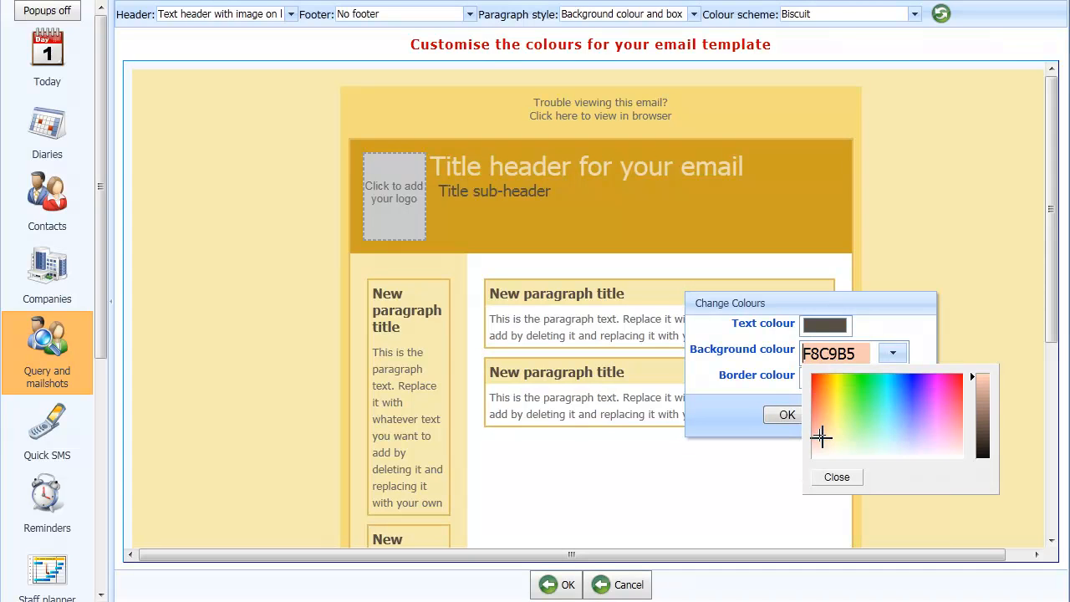
left_click(837, 478)
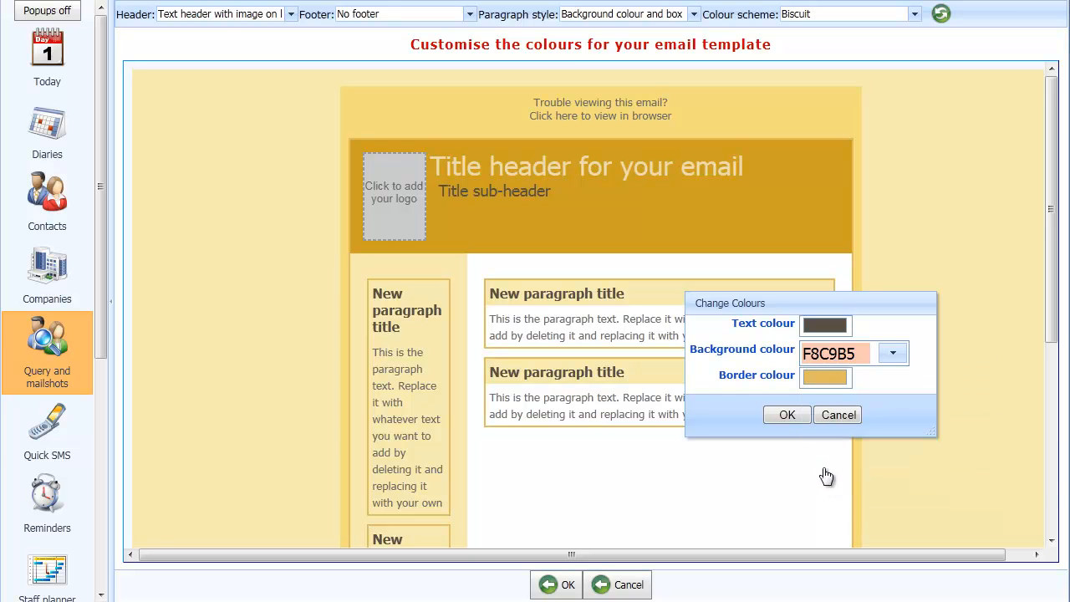
left_click(789, 414)
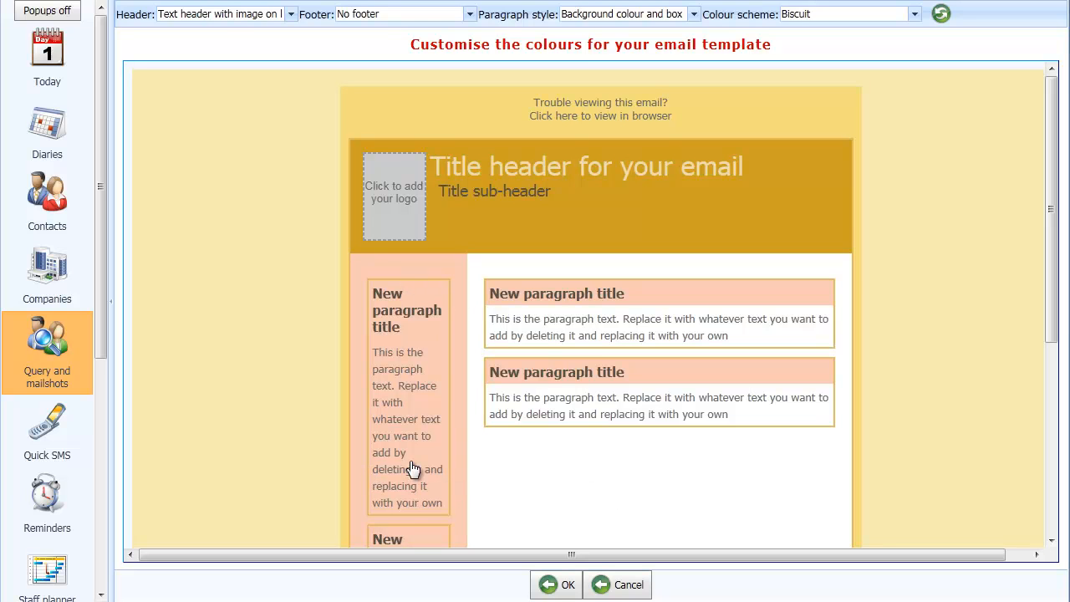
- Set the paragraph border colour to E17B22
left_click(674, 304)
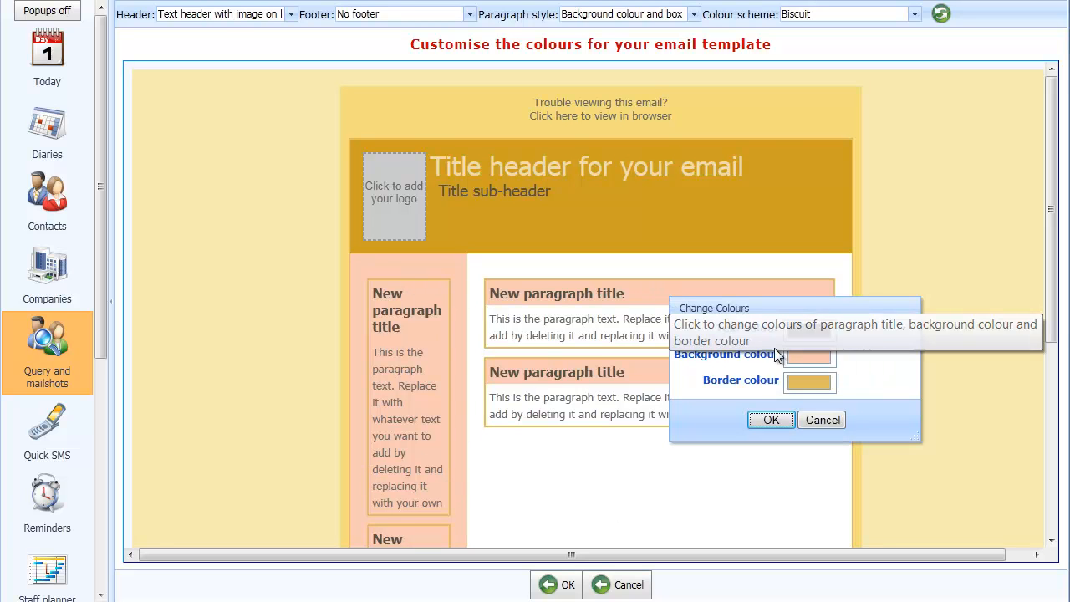
left_click(833, 388)
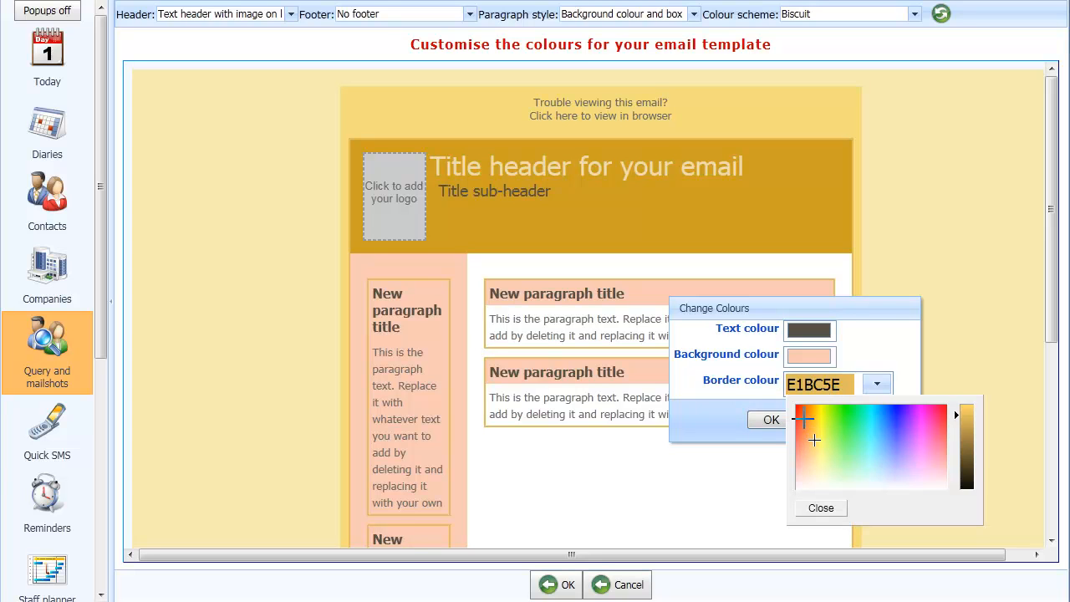
left_click(802, 418)
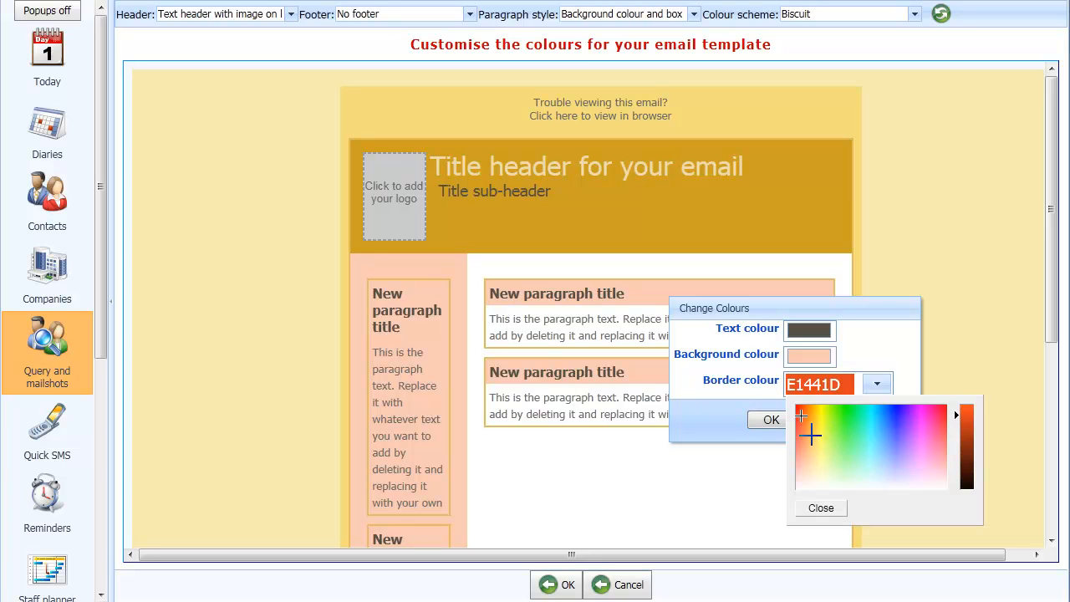
left_click(812, 433)
left_click(809, 423)
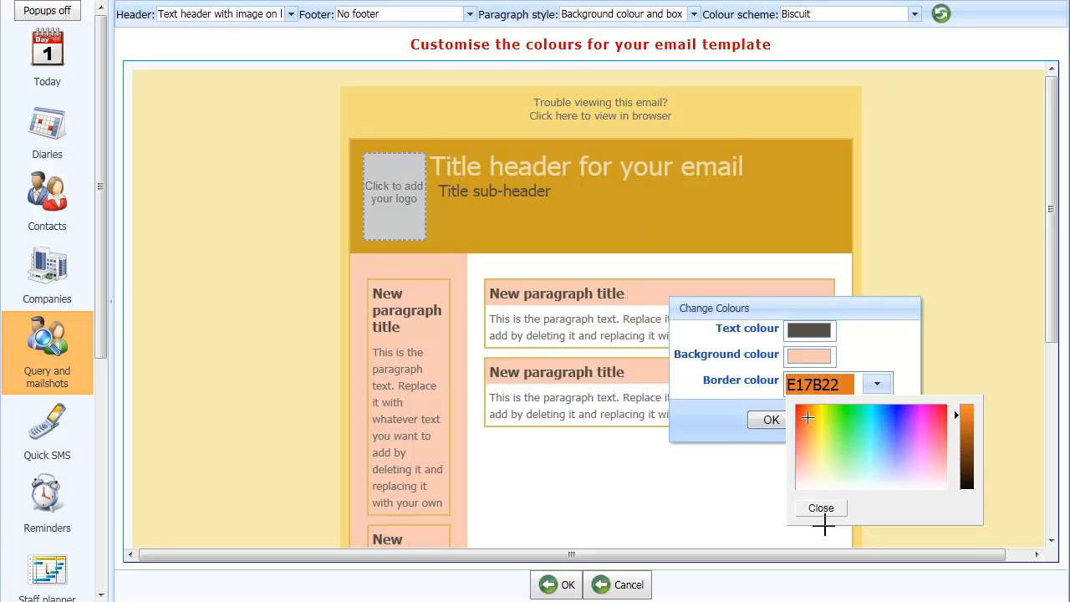
left_click(821, 509)
left_click(769, 421)
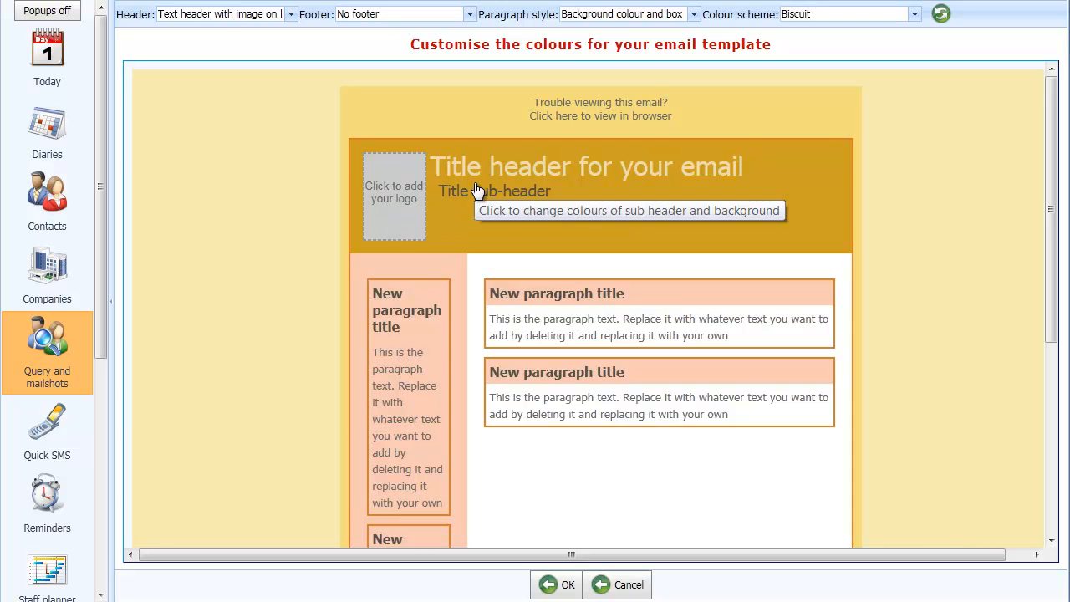
- Add hotwheels.gif as the header logo and accept the customised template
left_click(396, 195)
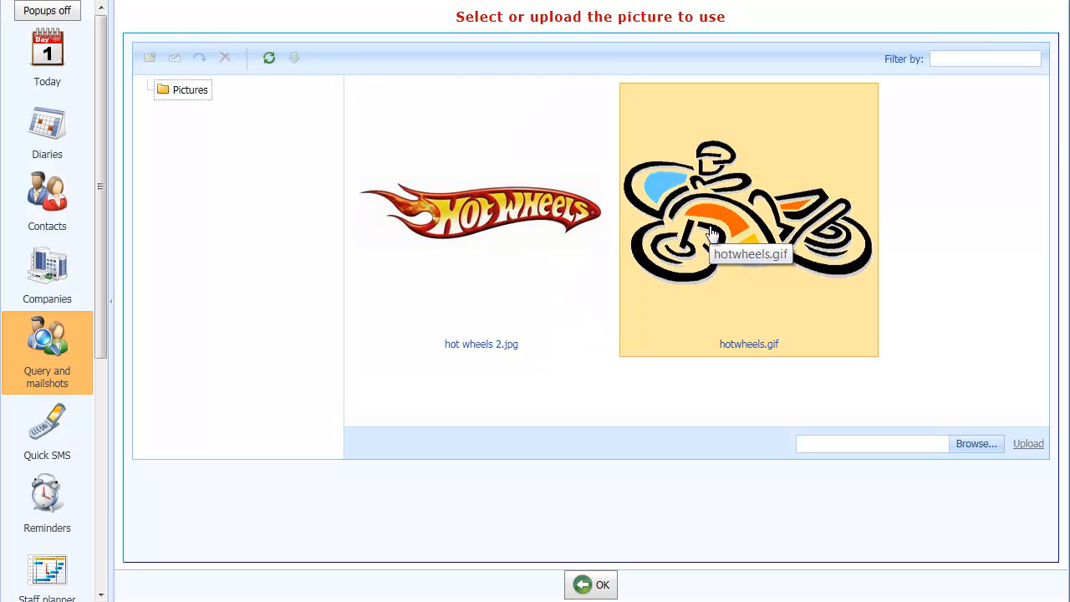
double_click(712, 233)
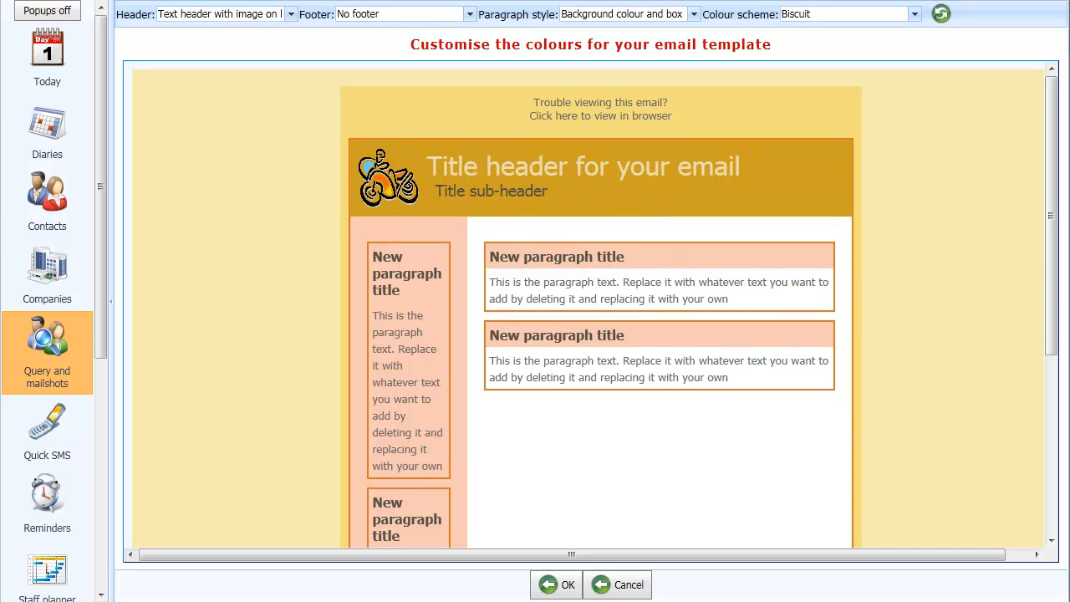
mouse_move(1055, 330)
left_mouse_down()
mouse_move(1062, 520)
mouse_move(1059, 318)
left_mouse_up()
left_click(566, 591)
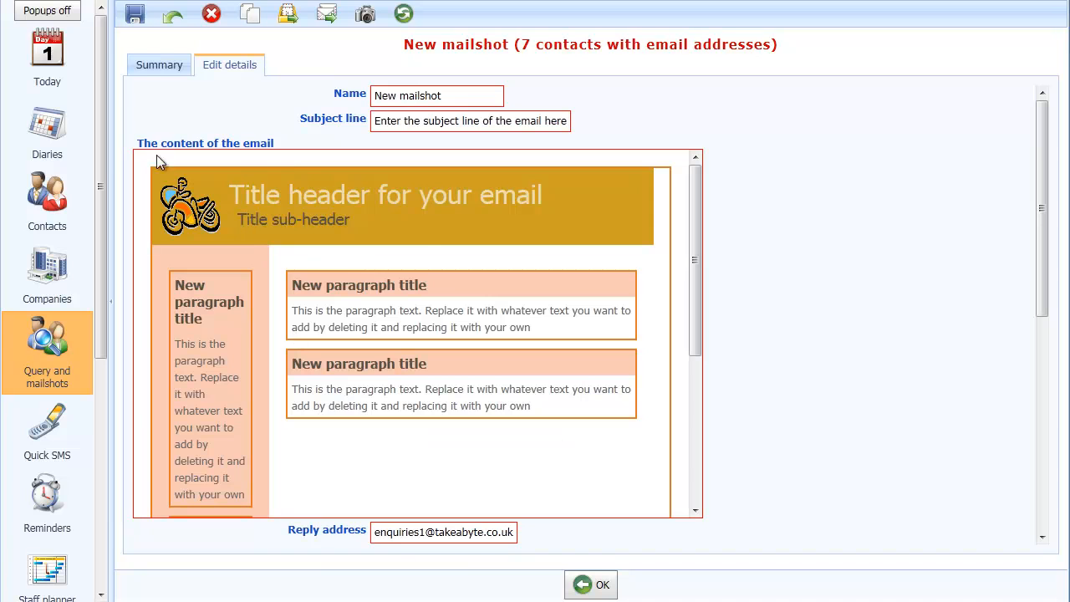
- Open the email content for editing and change the header title to Special discounts this month
left_click(309, 230)
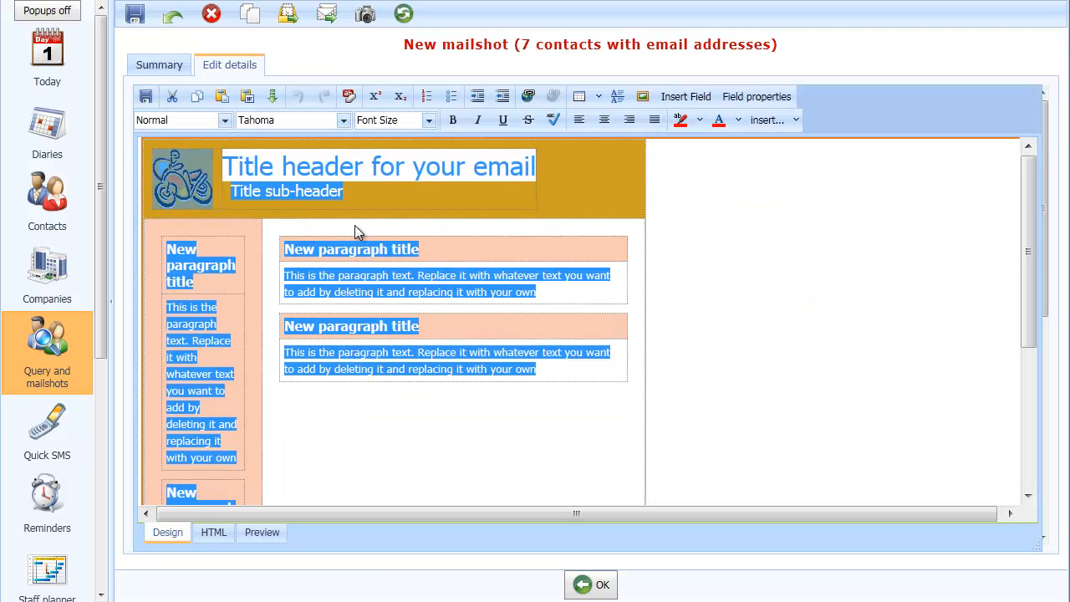
left_click(375, 212)
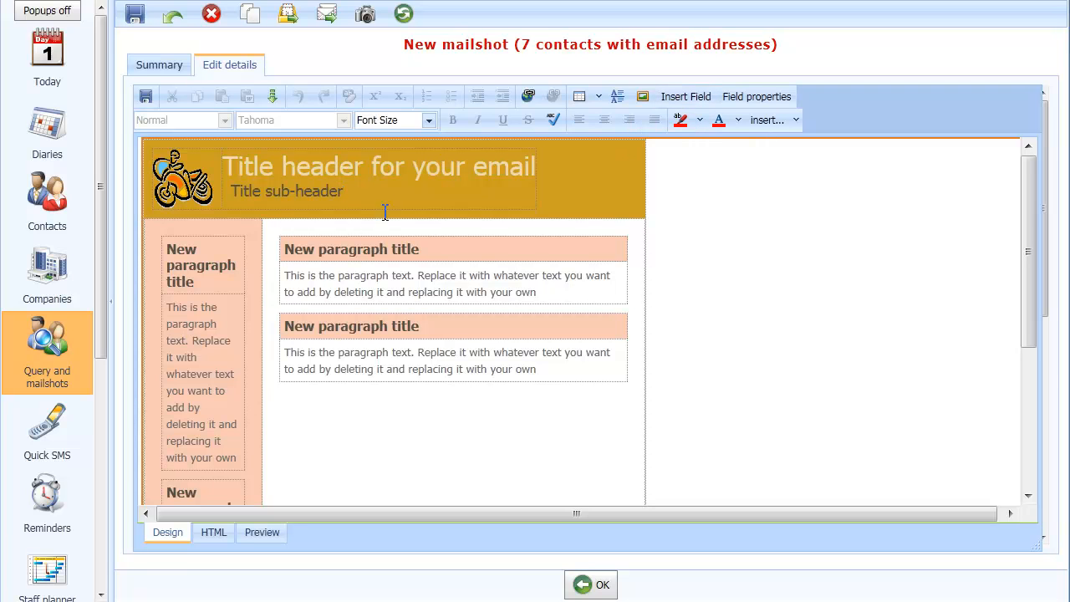
left_click(281, 182)
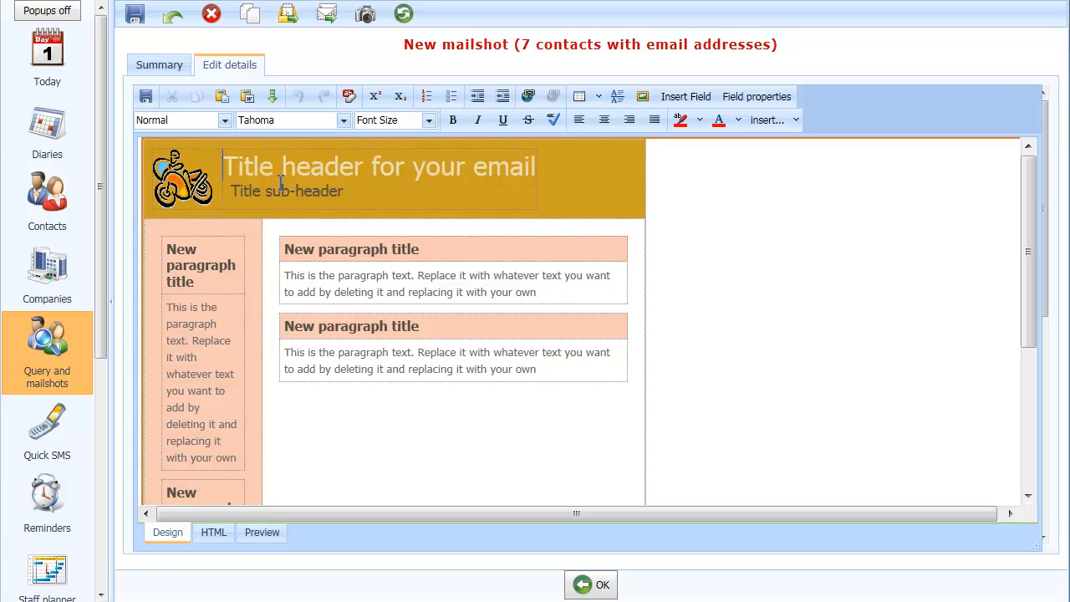
type("Special ")
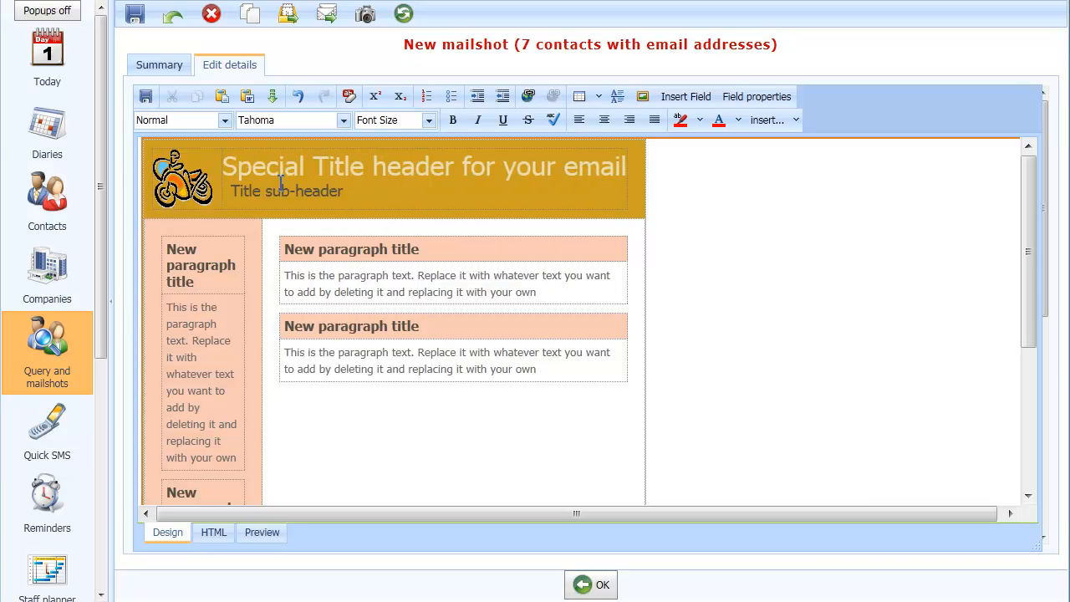
type("discounts")
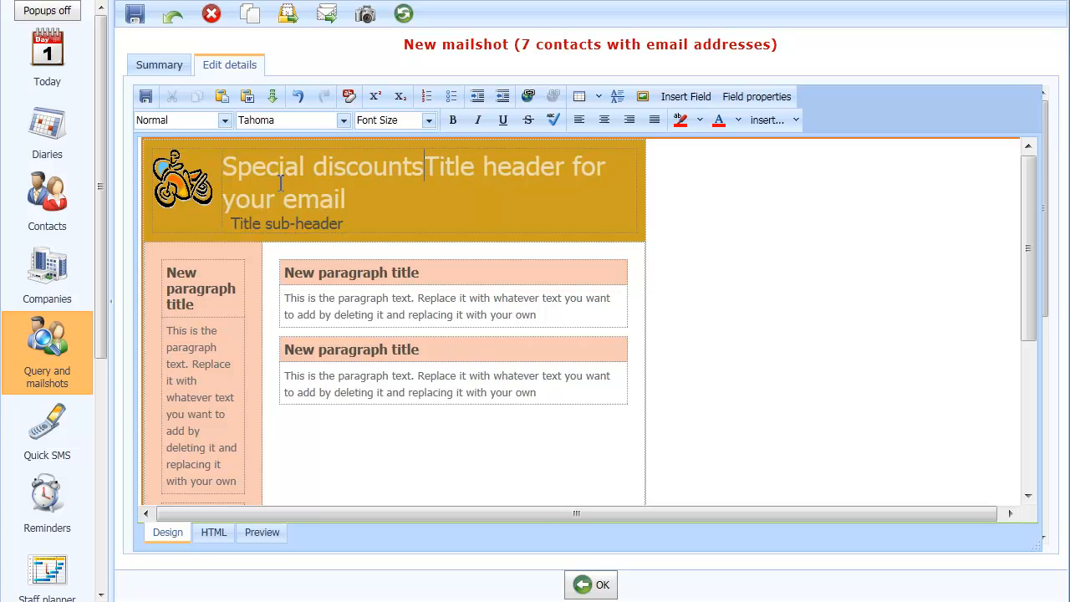
type(" this month")
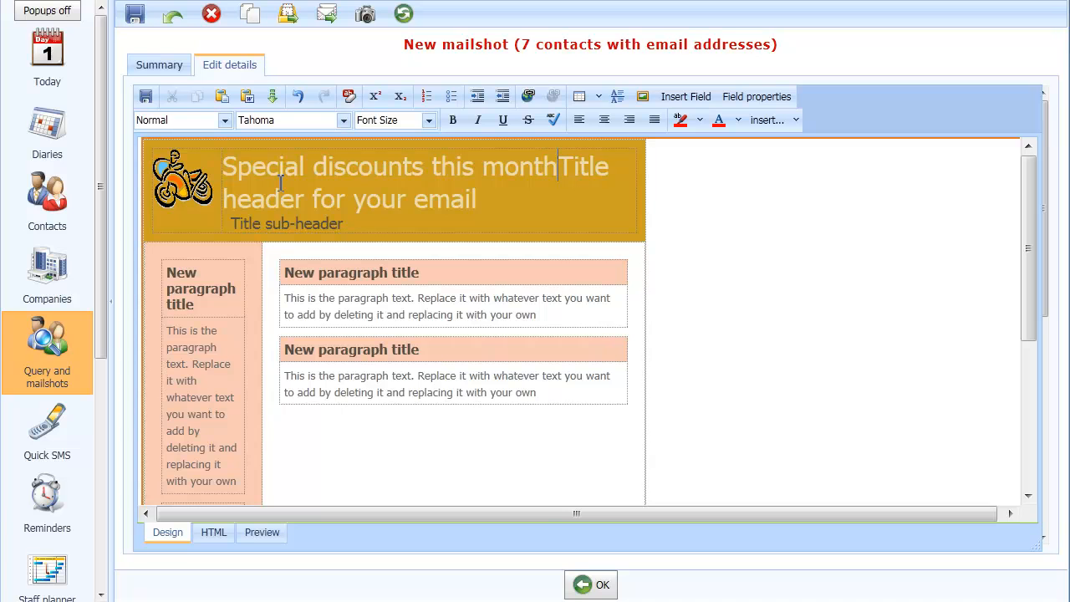
key("Delete")
key("Delete")
key("Delete")
key("Delete")
key("Delete")
key("Delete")
key("Delete")
key("Delete")
key("Delete")
key("Delete")
key("Delete")
key("Delete")
key("Delete")
key("Delete")
key("Delete")
key("Delete")
key("Delete")
key("Delete")
key("Delete")
key("Delete")
key("Delete")
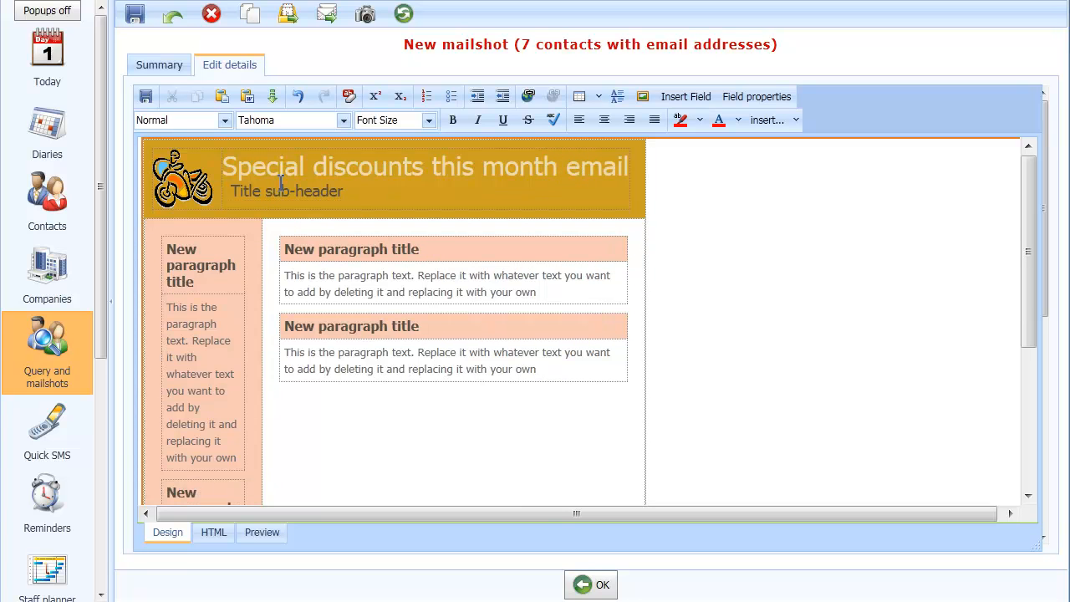
key("Delete")
key("Delete")
key("Delete")
key("Delete")
key("Delete")
key("Delete")
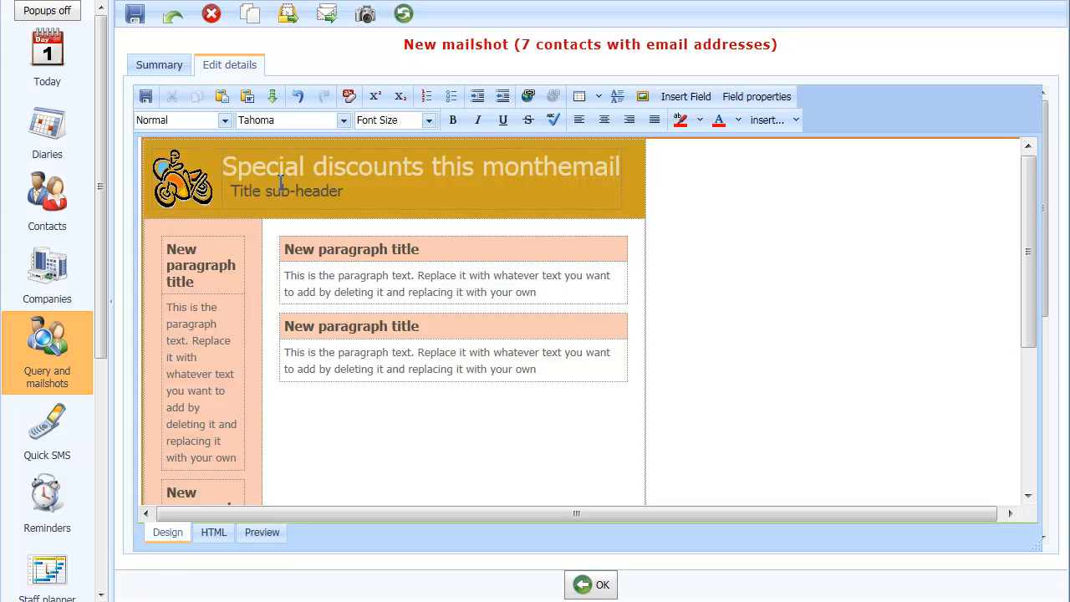
- Delete the title sub-header text
key("Down")
key("BackSpace")
key("BackSpace")
key("BackSpace")
key("BackSpace")
key("BackSpace")
key("BackSpace")
key("BackSpace")
key("BackSpace")
key("BackSpace")
key("BackSpace")
key("BackSpace")
key("BackSpace")
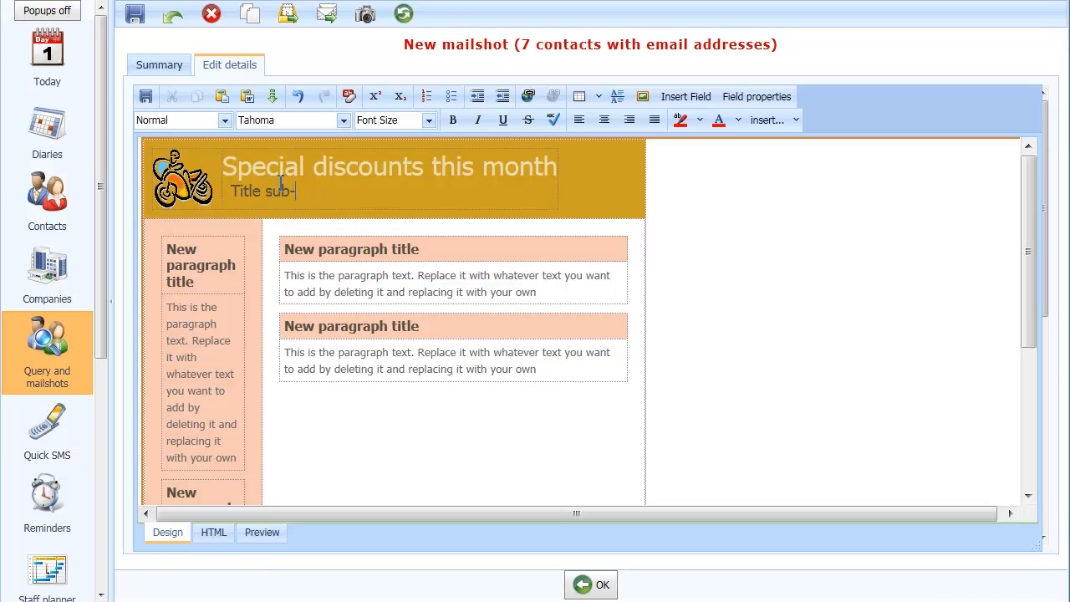
key("BackSpace")
key("BackSpace")
key("BackSpace")
key("BackSpace")
left_click(265, 163)
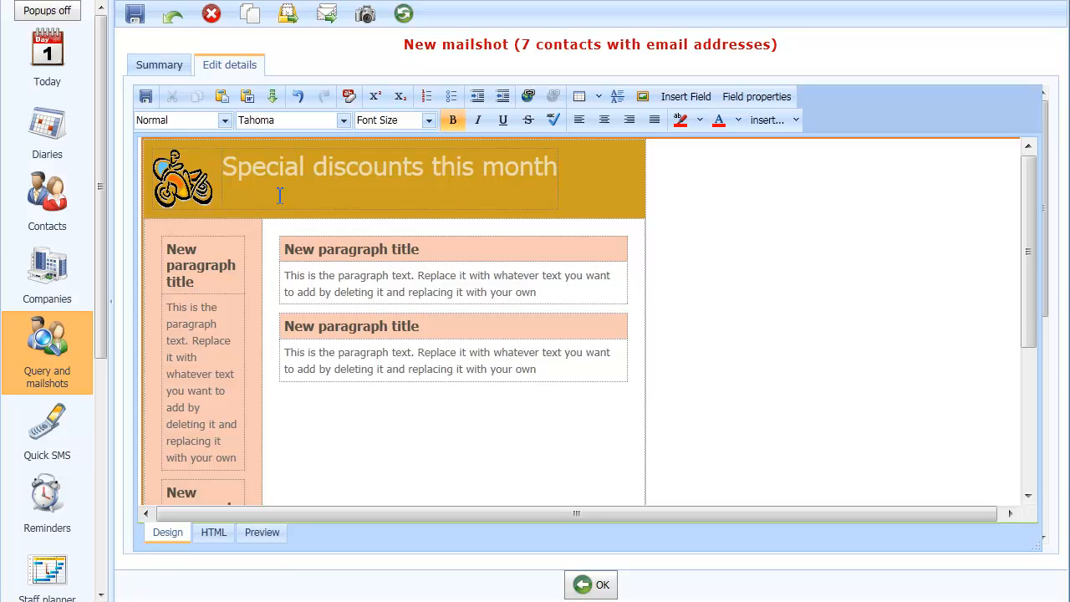
- Insert the Full name field at the start of the first paragraph title
left_click(455, 252)
left_click(686, 97)
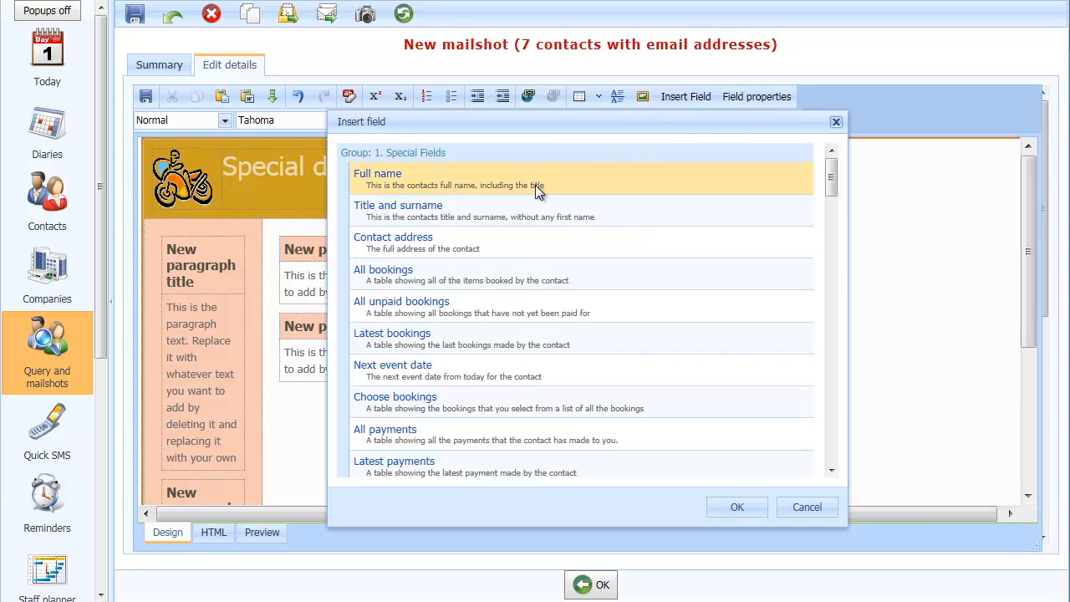
double_click(404, 177)
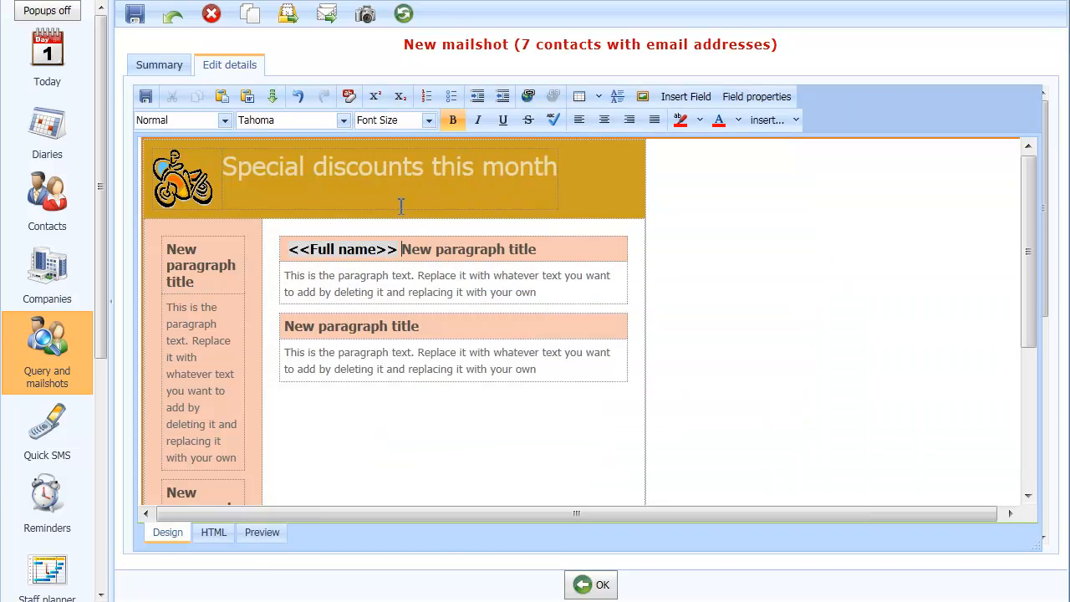
- Complete the first paragraph title with ", get 10% off your next course", removing the placeholder title text
type(", ")
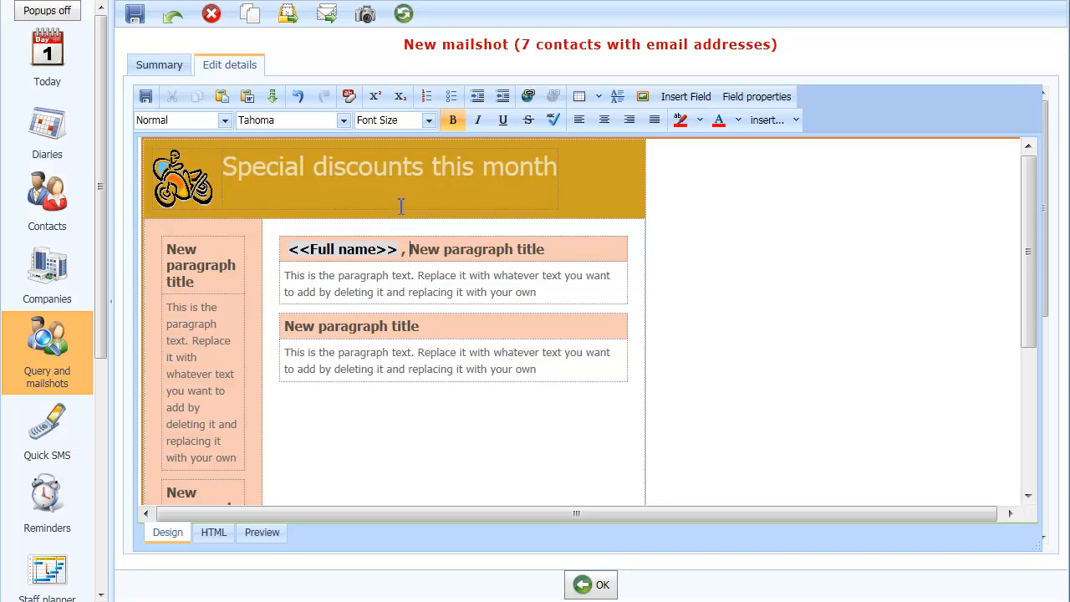
type("get 10% ")
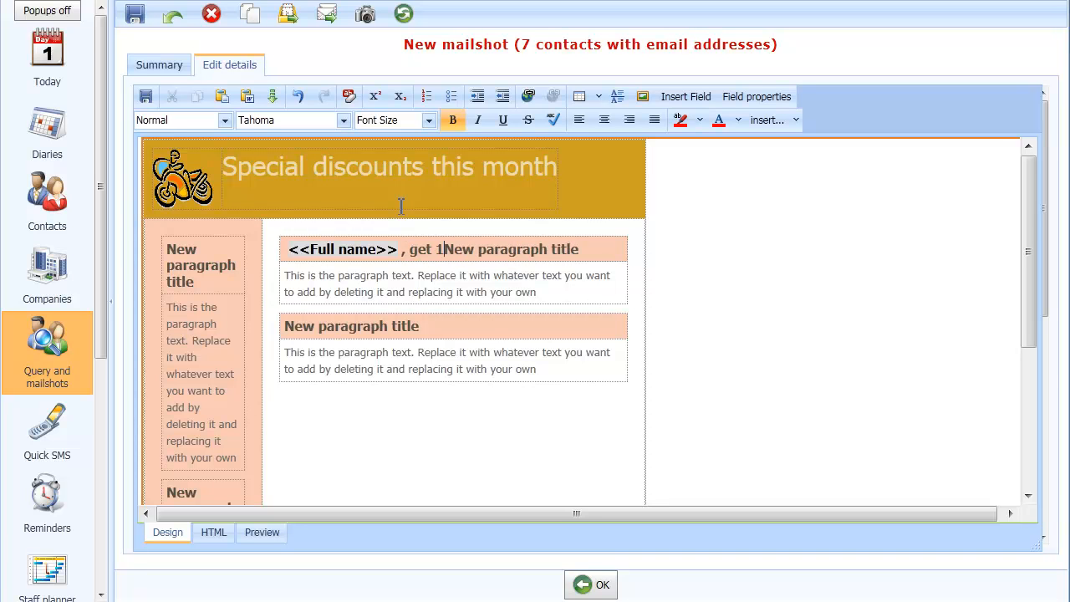
type("off ")
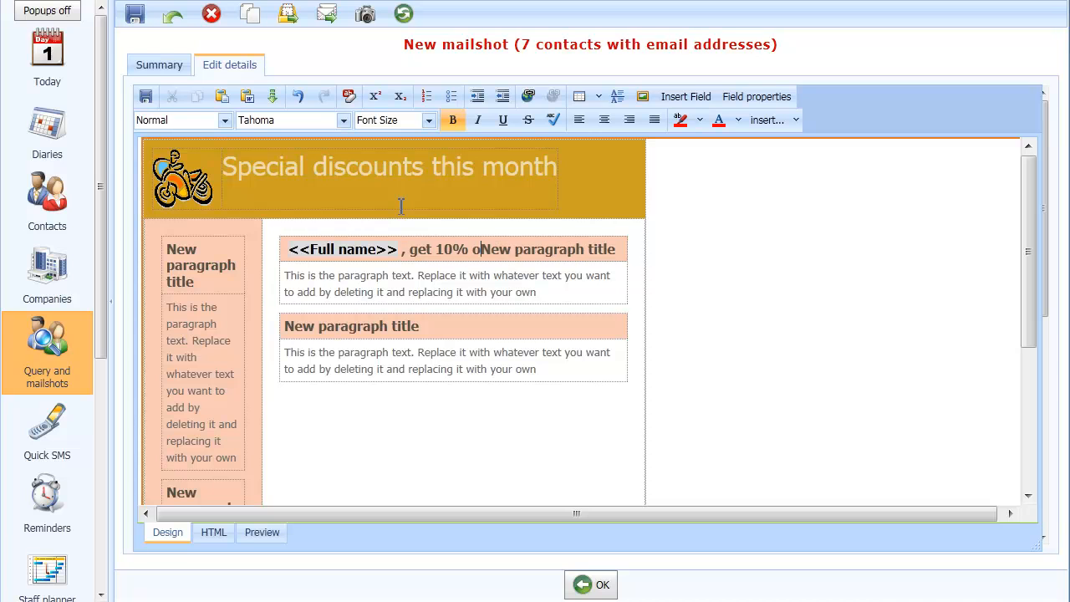
type("your n")
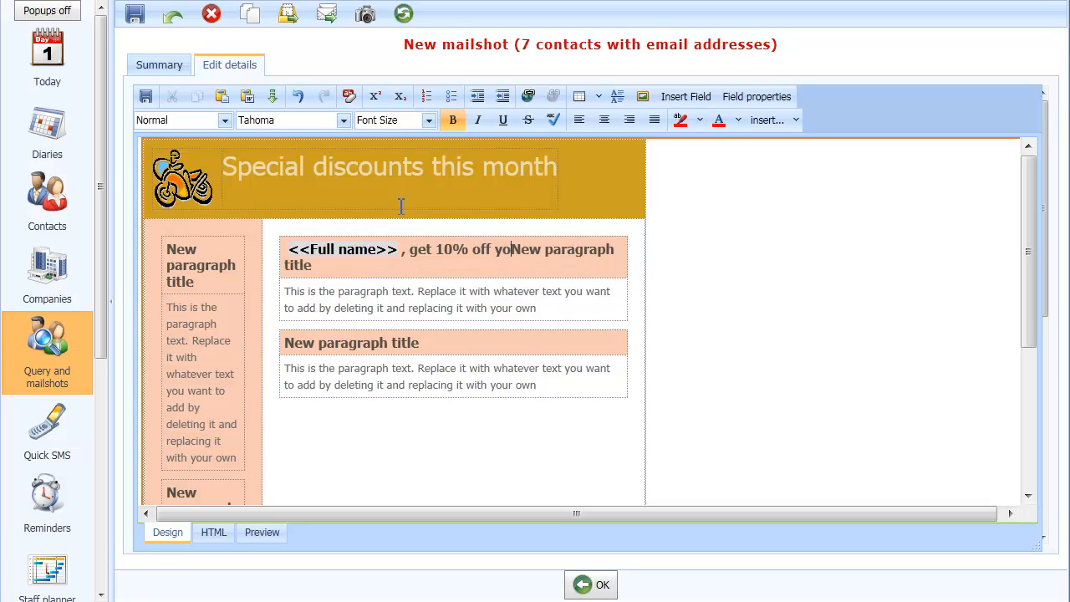
type("ext ")
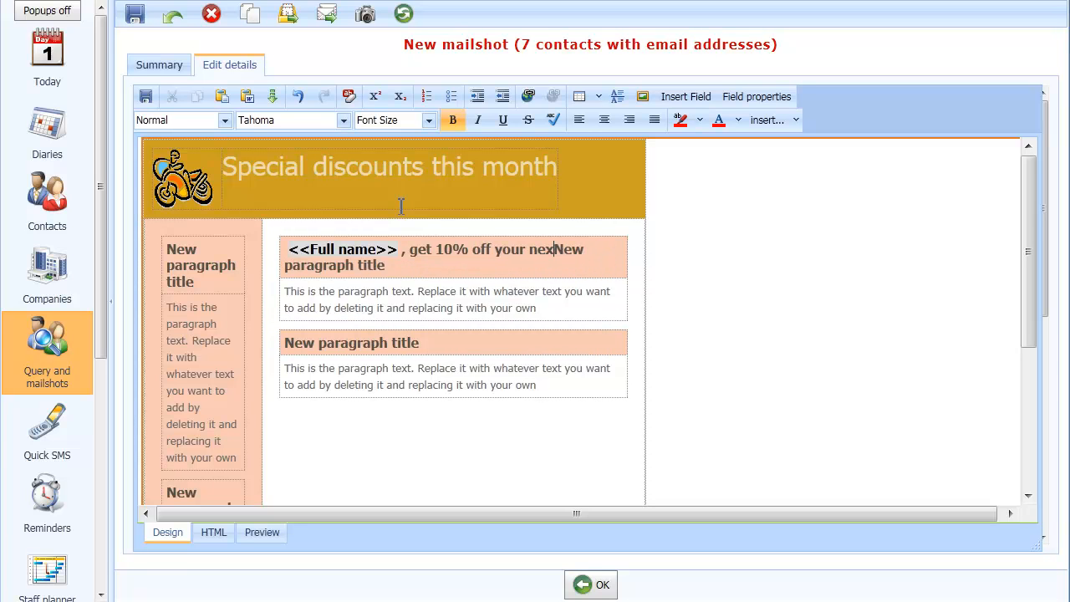
type("course")
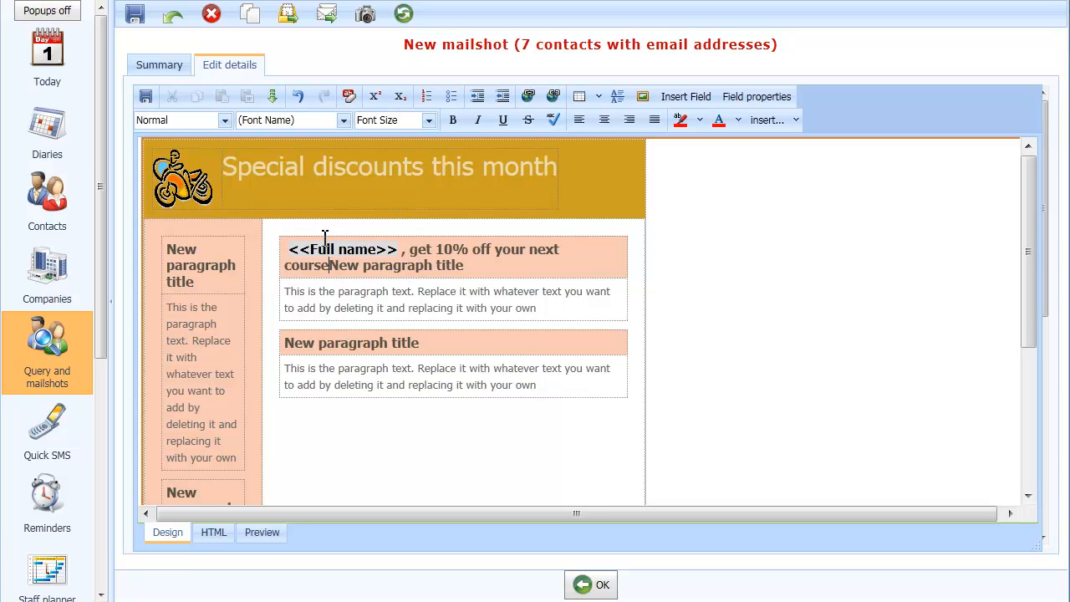
key("Delete")
key("Delete")
key("Delete")
key("Delete")
key("Delete")
key("Delete")
key("Delete")
key("Delete")
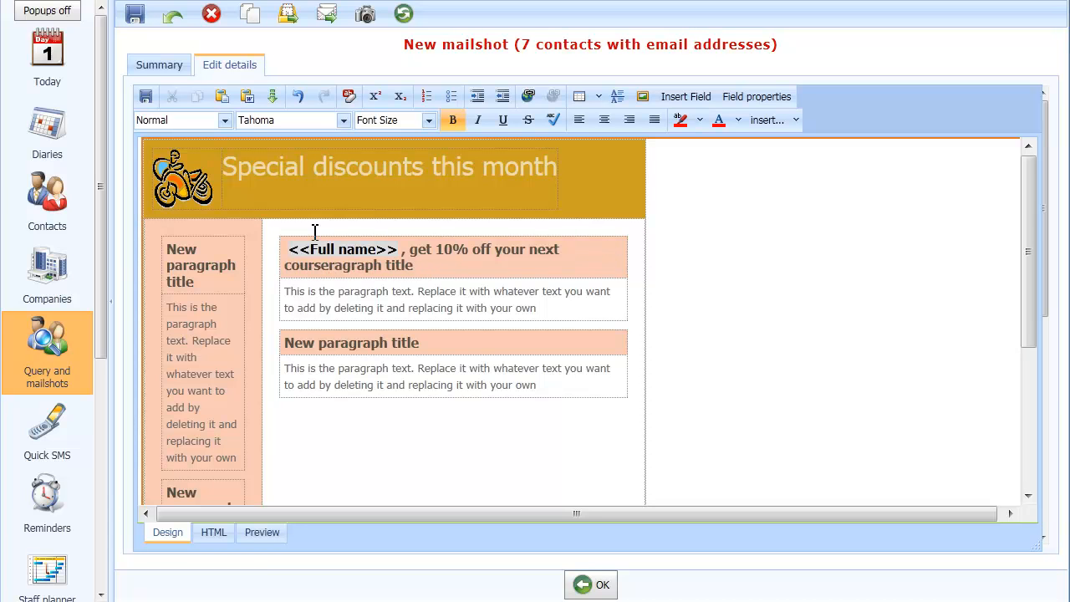
key("Delete")
key("Delete")
key("Delete")
key("Delete")
key("Delete")
key("Delete")
key("Delete")
key("Delete")
key("Delete")
key("Delete")
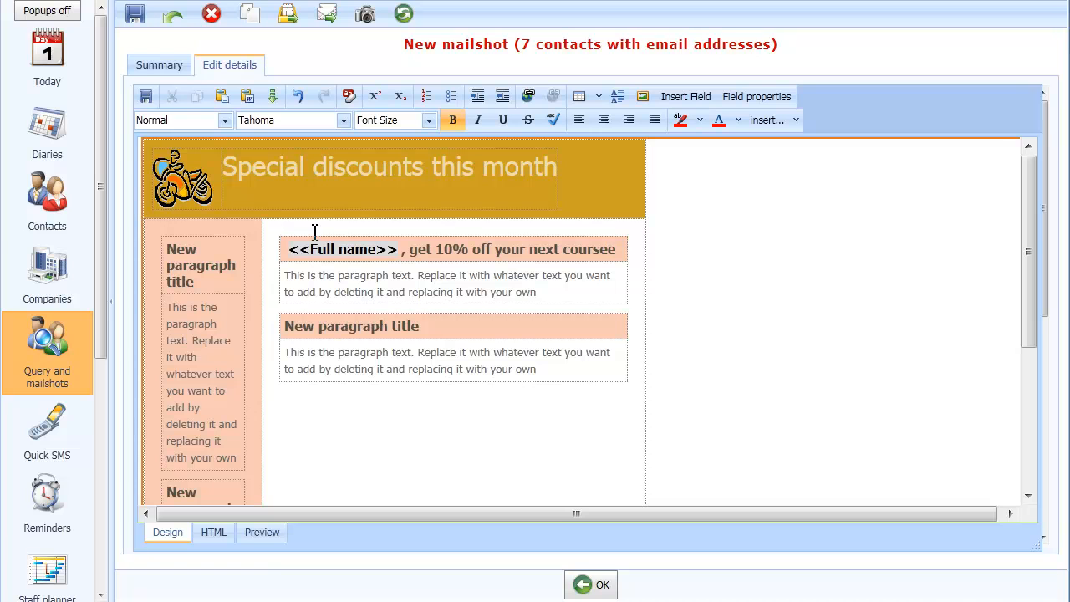
- Replace the first paragraph's text with "When you train with us this month get an extra 10% off the cost of the training courses."
left_click(258, 277)
left_click(287, 276)
type("When you train with us this month get an extra 10% off the cost of the training courses")
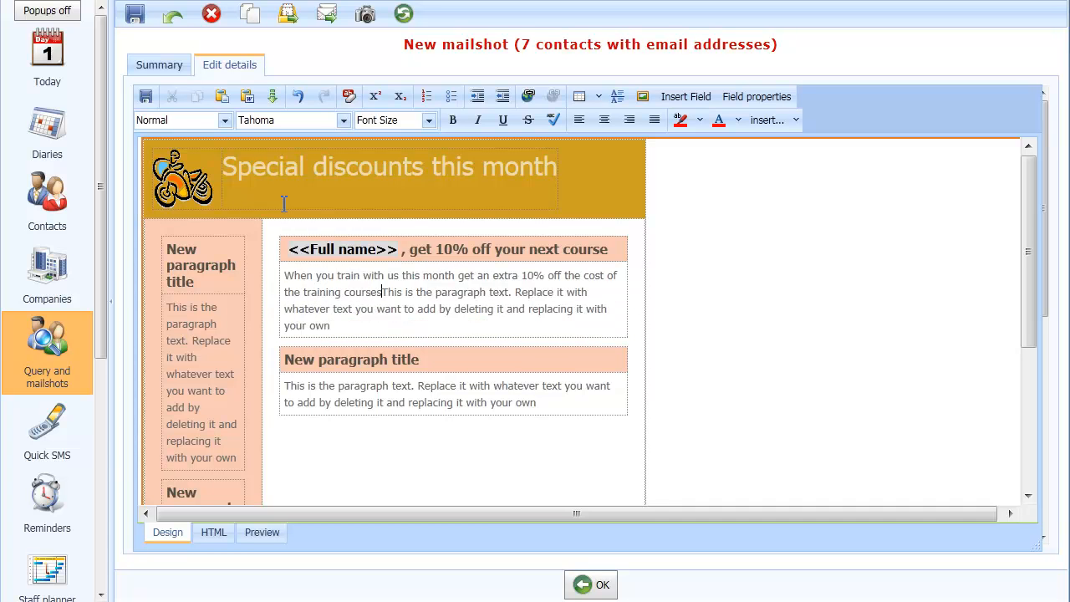
key("shift+Down")
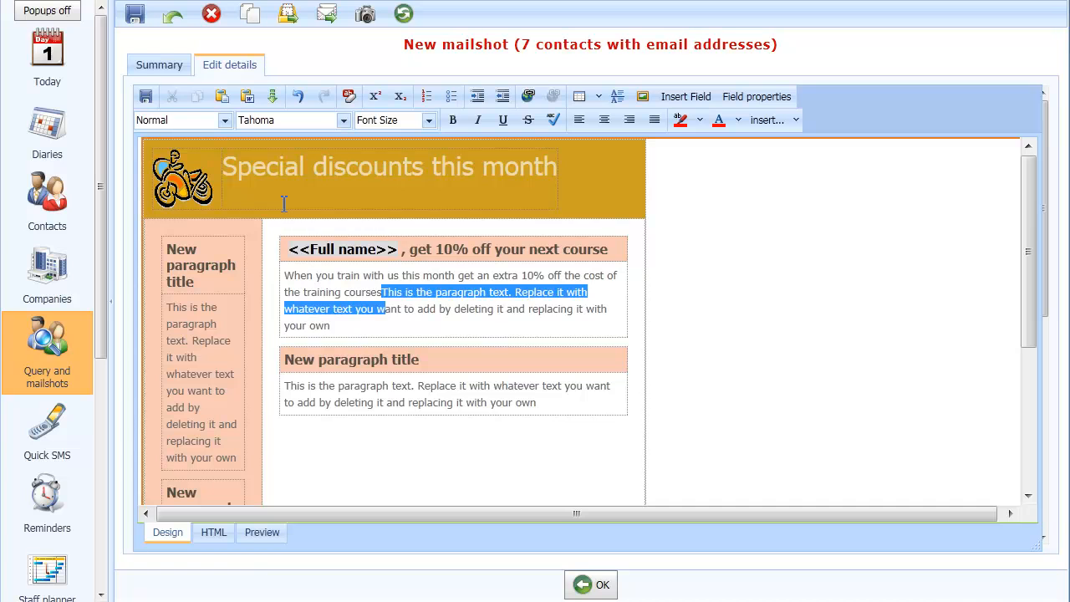
key("shift+Down")
key("Delete")
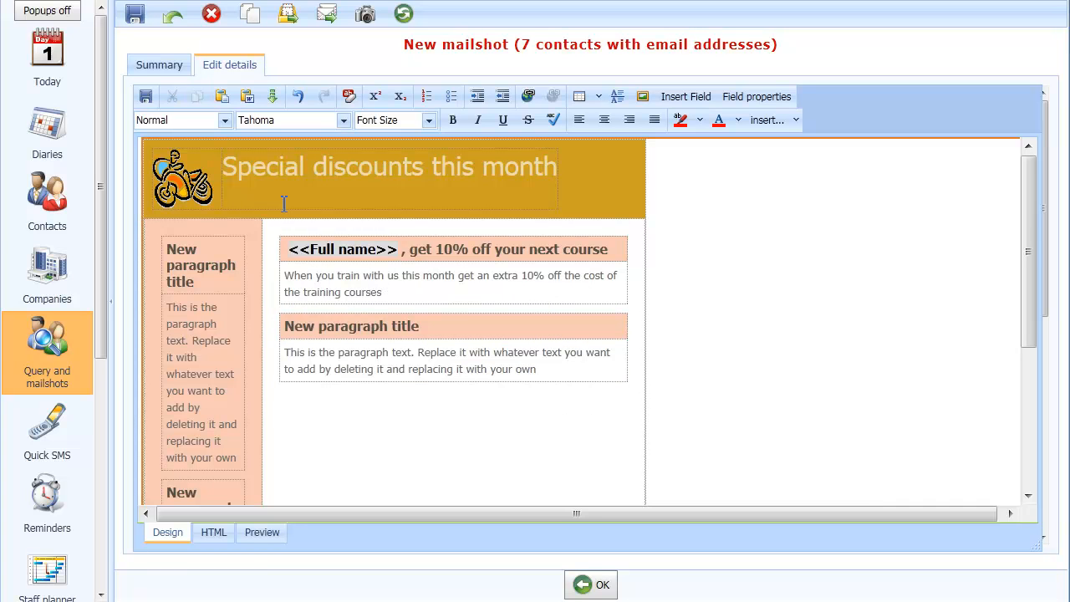
type(".")
- Insert a new paragraph with background and box round text below the main paragraphs
left_click(386, 414)
left_click(793, 123)
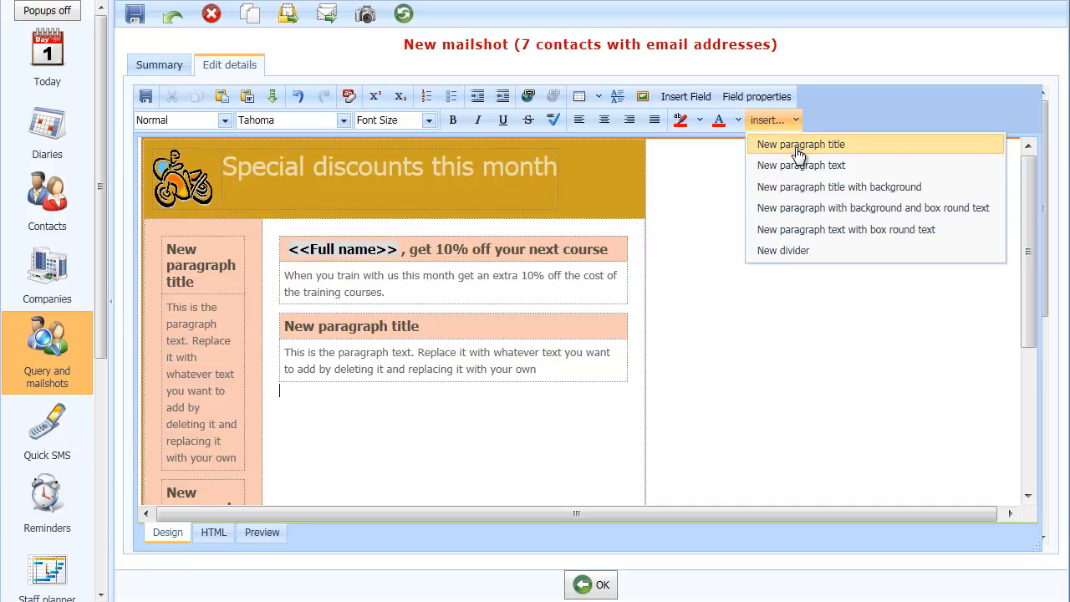
left_click(828, 218)
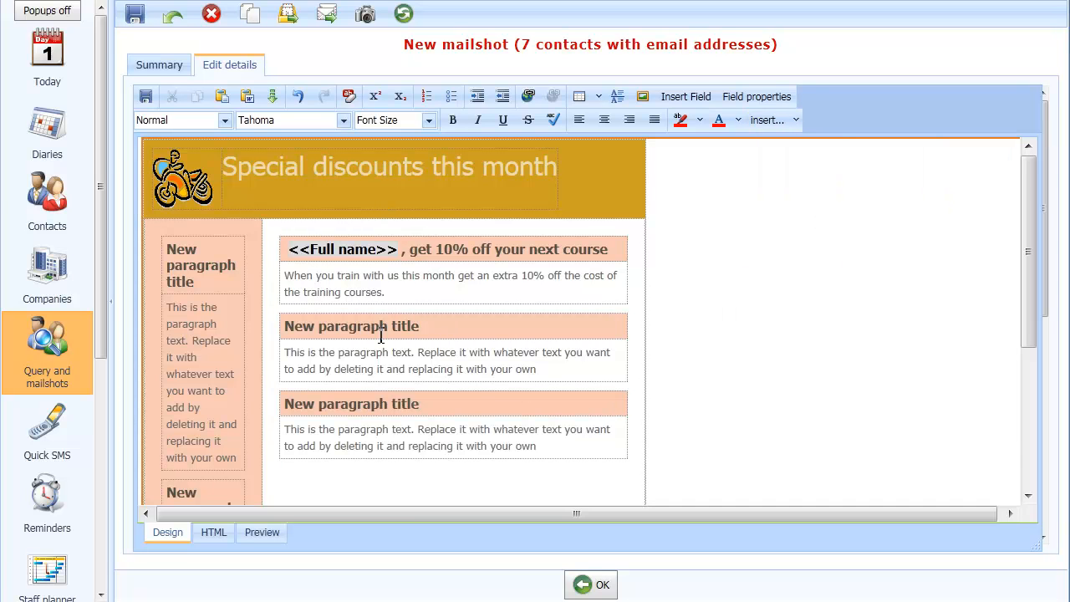
- Retitle the sidebar's first paragraph as News this month
left_click(796, 121)
scroll(349, 438, "down", 1)
scroll(349, 437, "up", 1)
left_click_drag(166, 248, 196, 281)
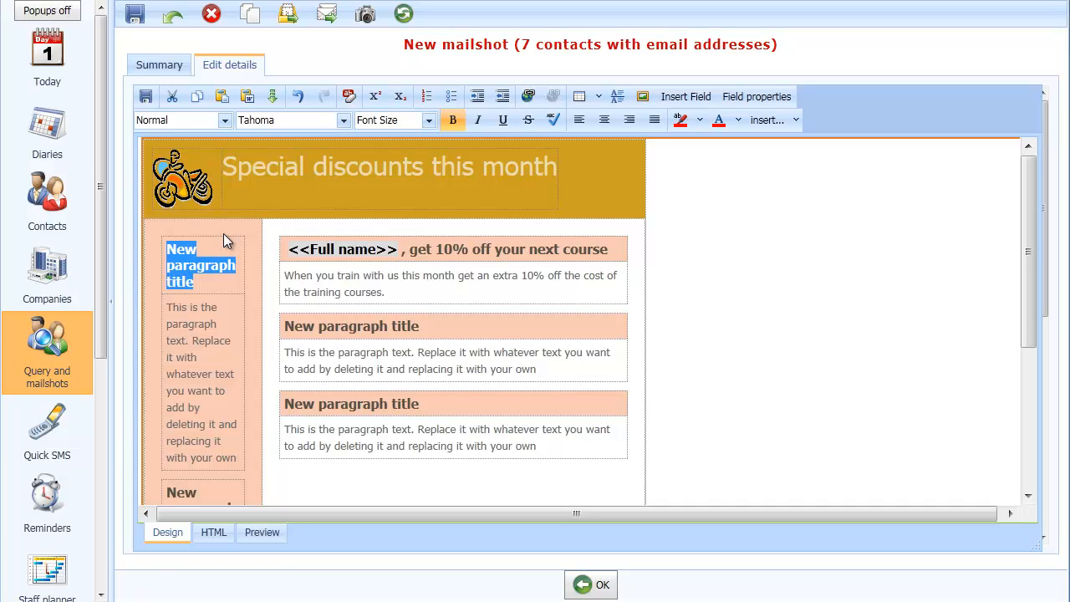
type("News this month")
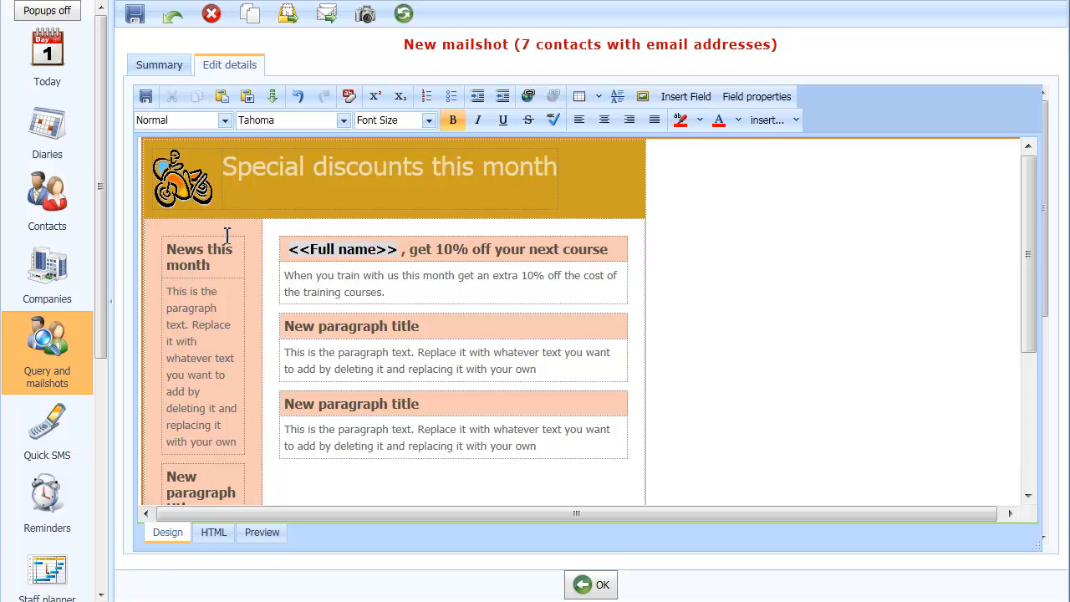
- Replace the sidebar's first paragraph text with "New training centre opens in Danbury"
left_click(171, 293)
type("New trai")
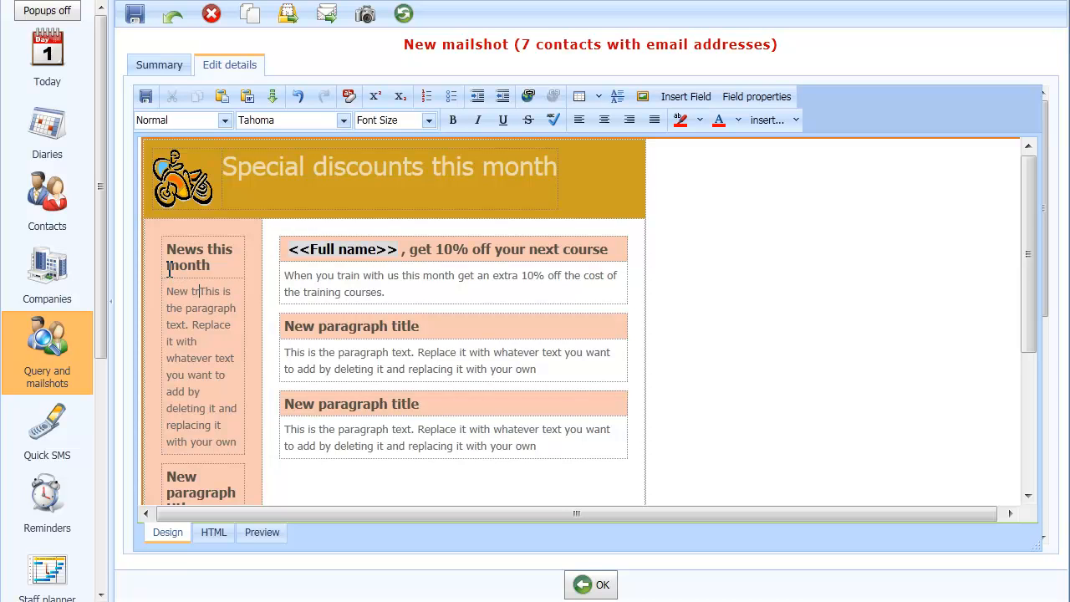
type("ning centre opens ")
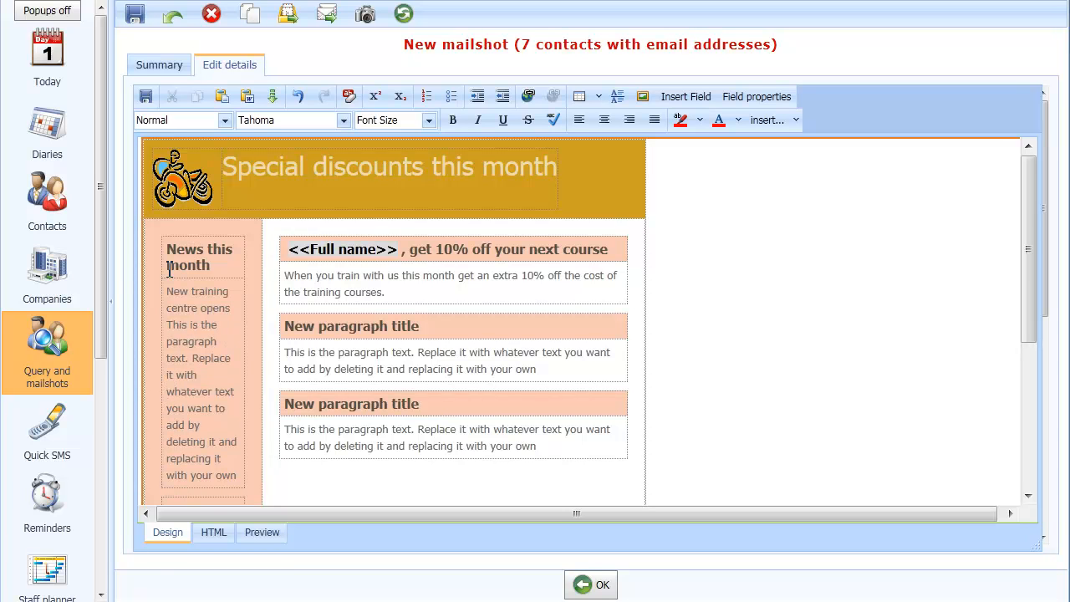
type("in Dan")
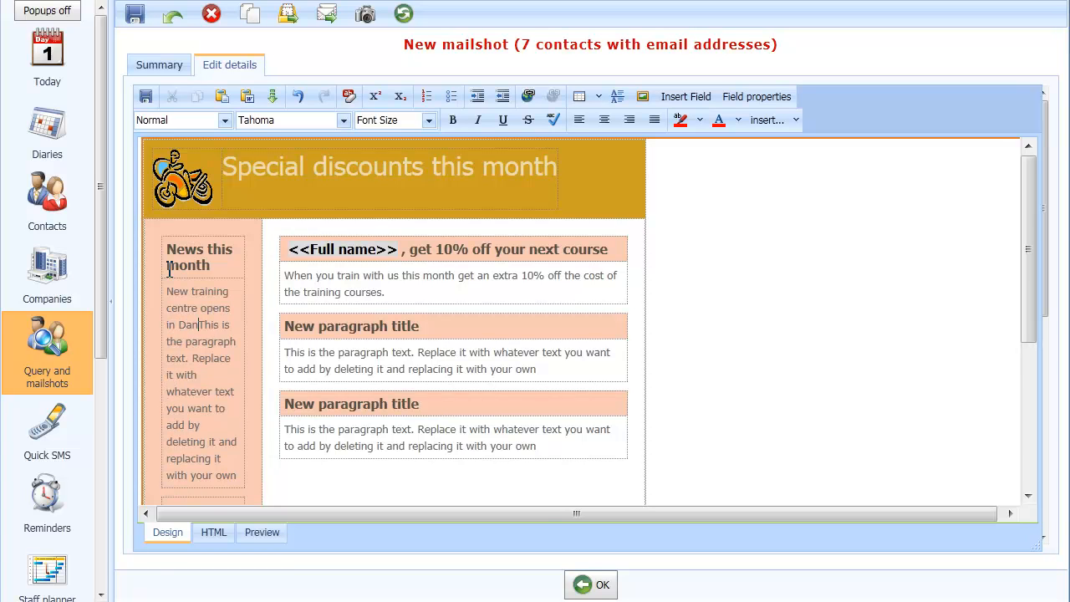
type("bury")
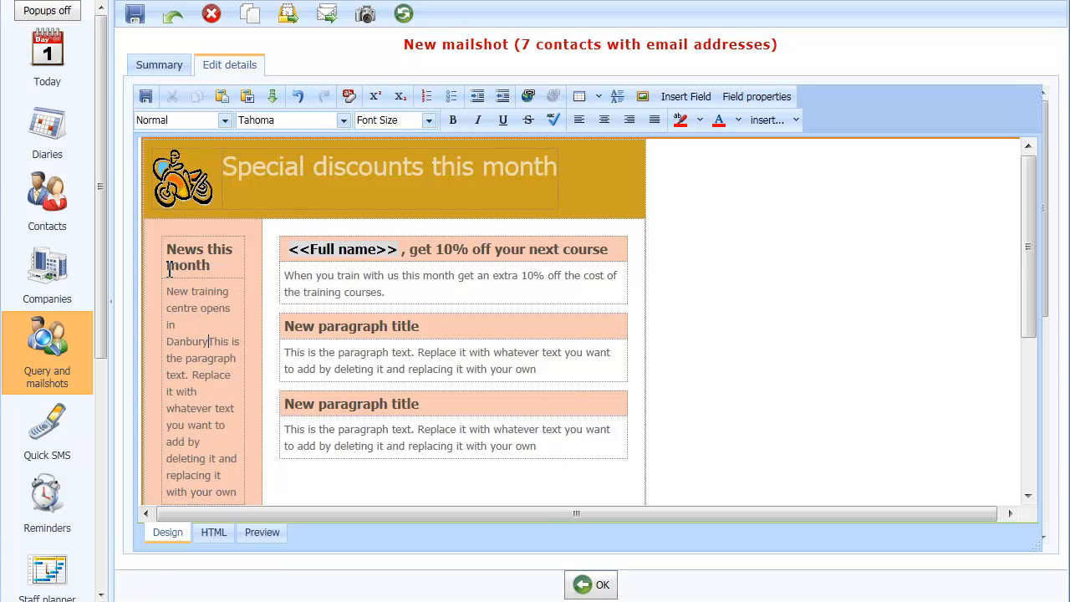
key("shift+Down")
key("shift+Down")
key("shift+Down")
key("shift+Down")
key("shift+Down")
key("shift+Down")
key("shift+Down")
key("shift+Down")
key("shift+Down")
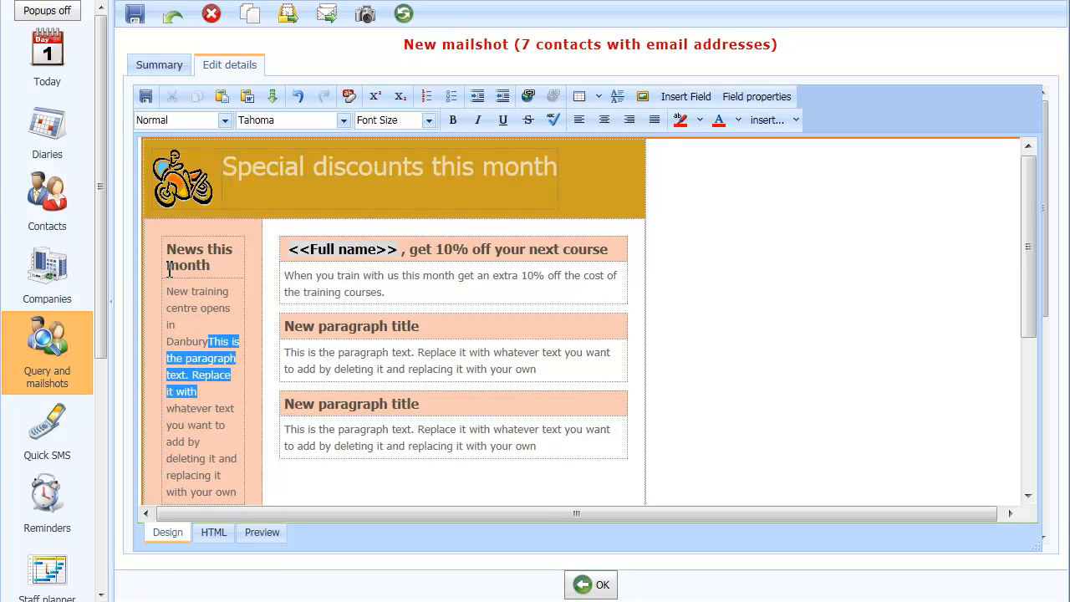
key("shift+Down")
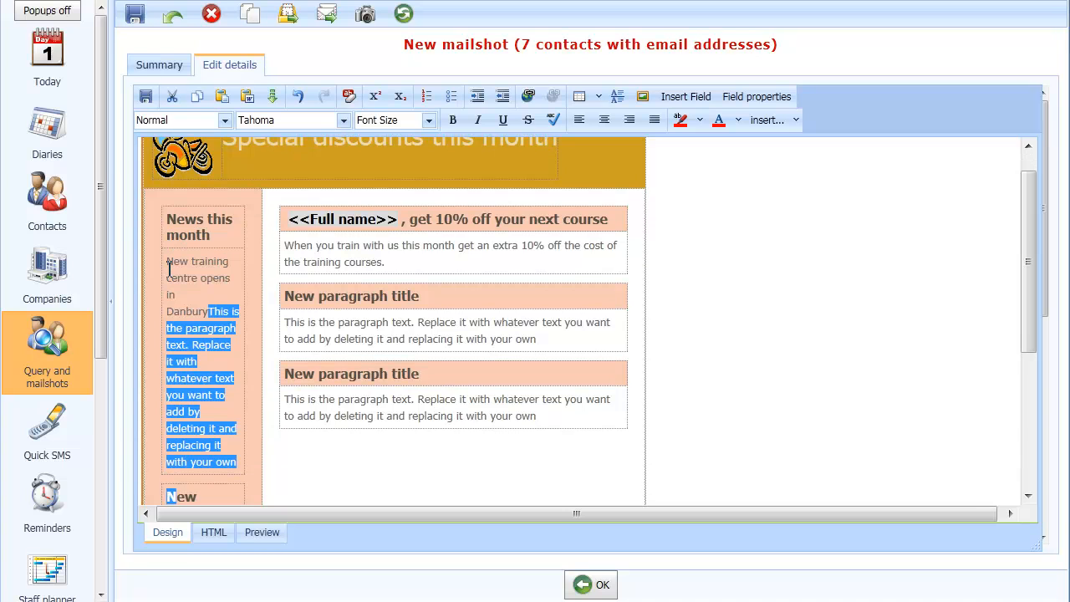
key("shift+Up")
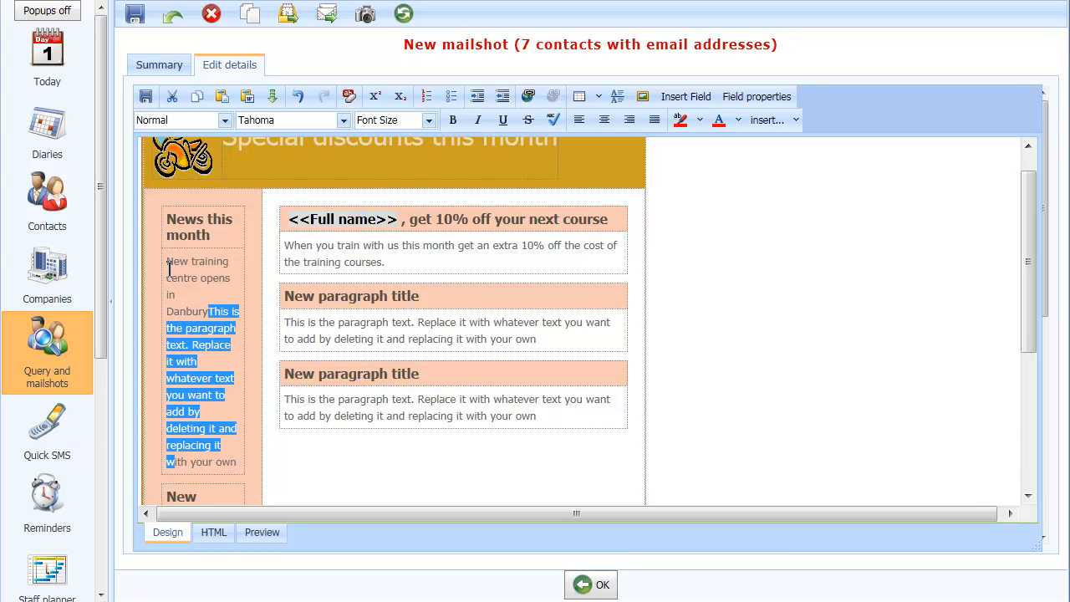
key("shift+Down")
key("shift+Left")
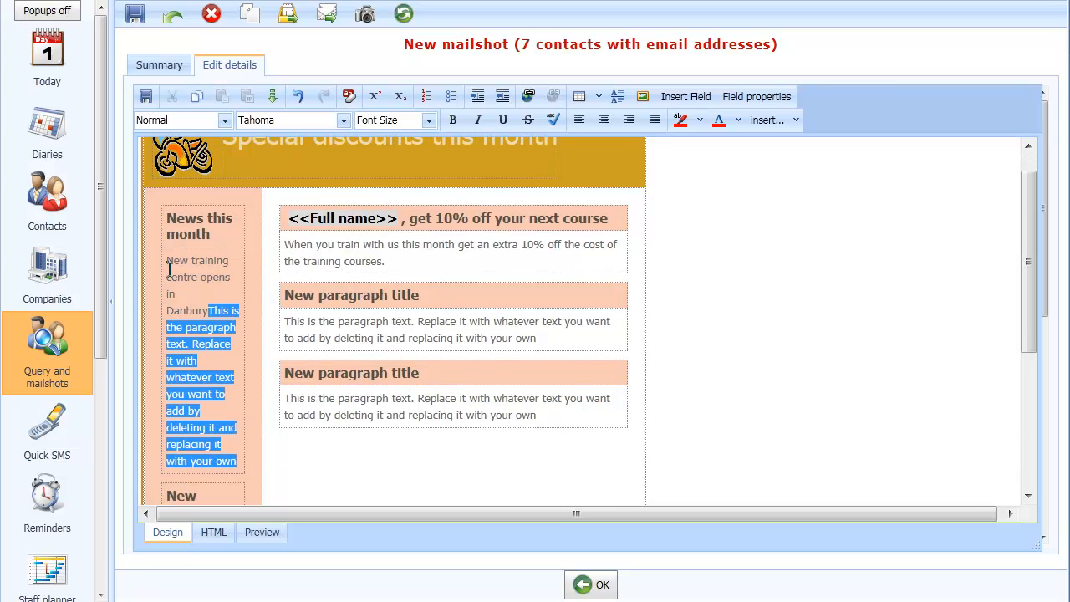
key("Delete")
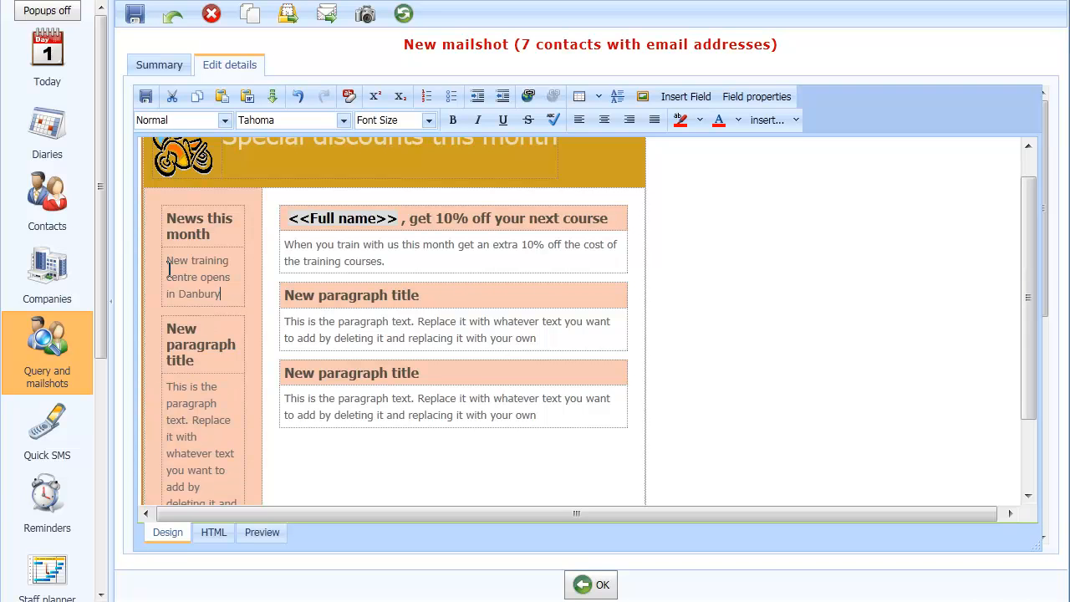
- Enlarge the header logo slightly by resizing it
scroll(169, 269, "up", 1)
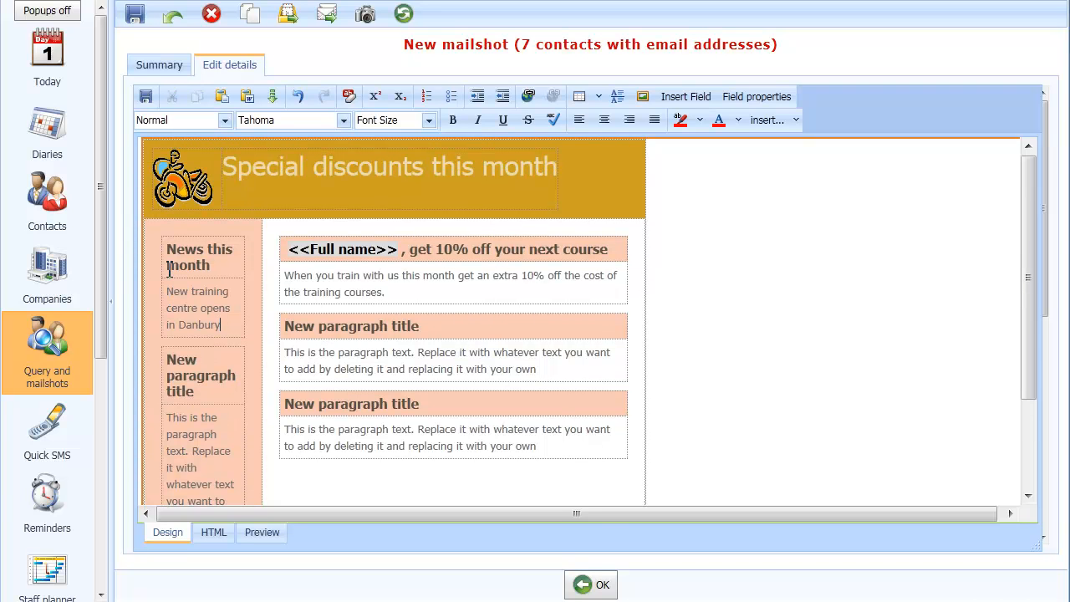
left_click(170, 191)
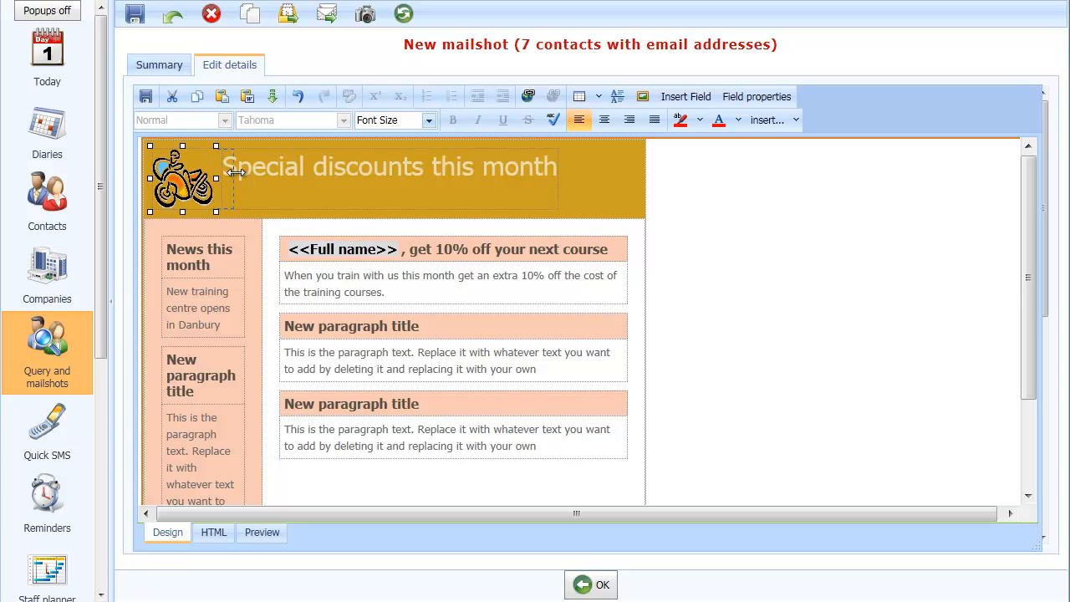
left_click_drag(236, 171, 236, 173)
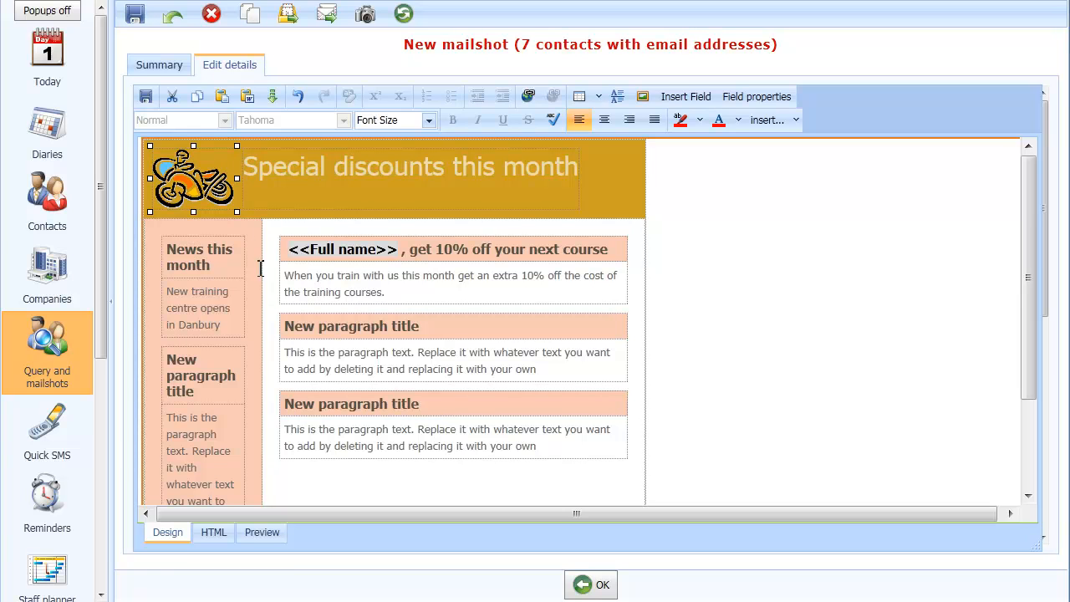
left_click(347, 285)
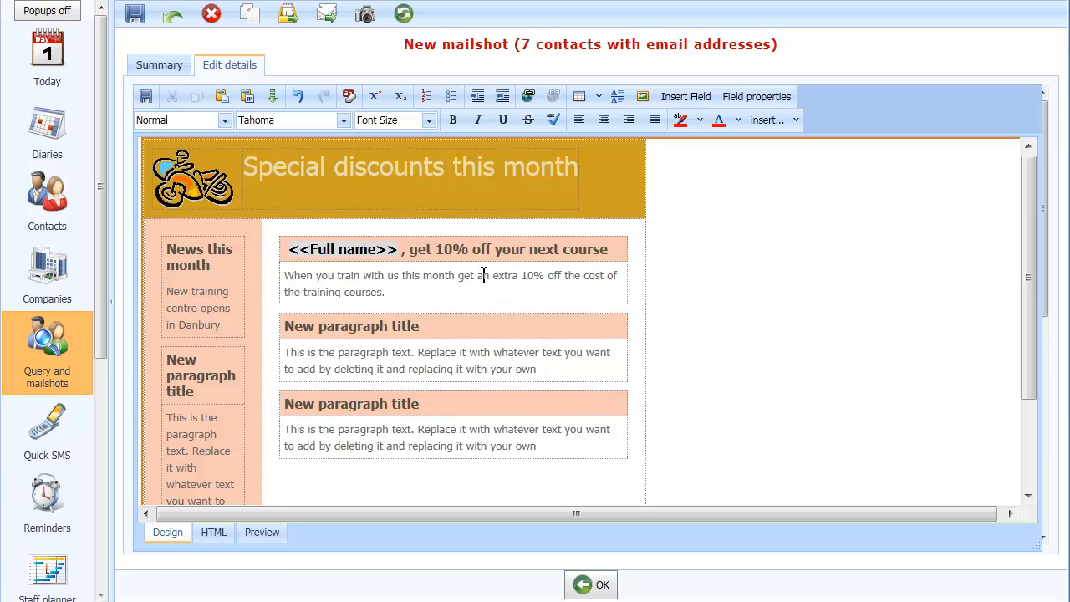
- Make the phrase "get an extra 10%" in the first paragraph bold and red
left_click_drag(459, 277, 545, 269)
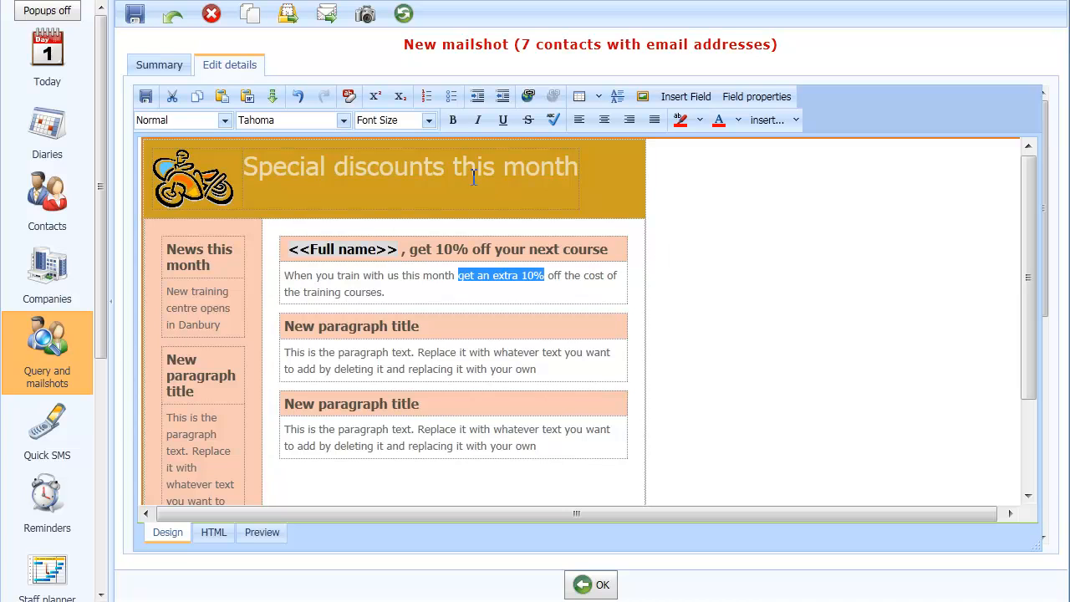
left_click(453, 122)
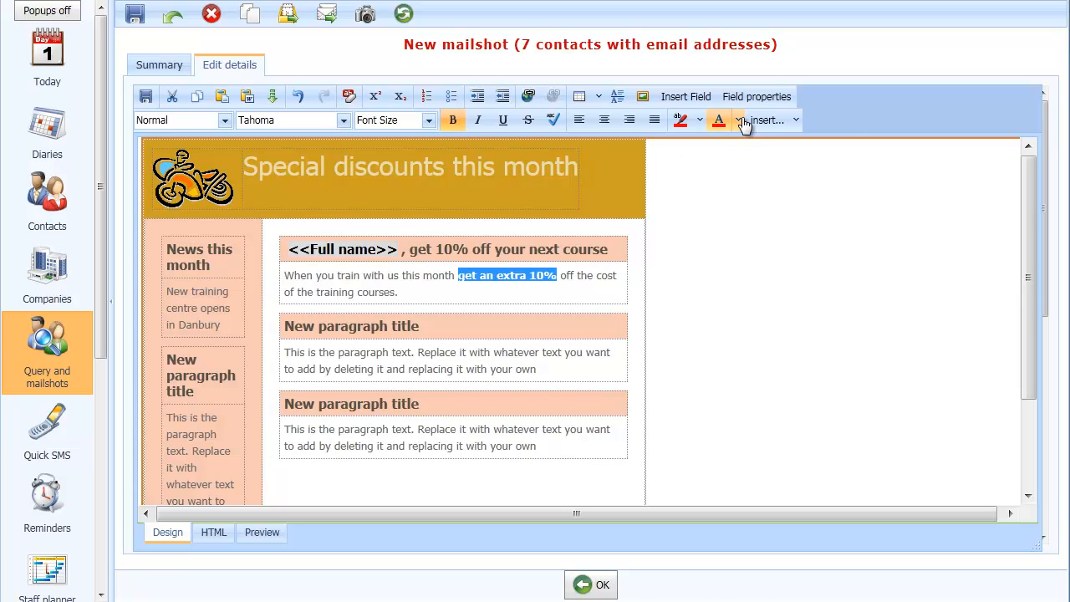
left_click(742, 120)
left_click(720, 143)
left_click(403, 292)
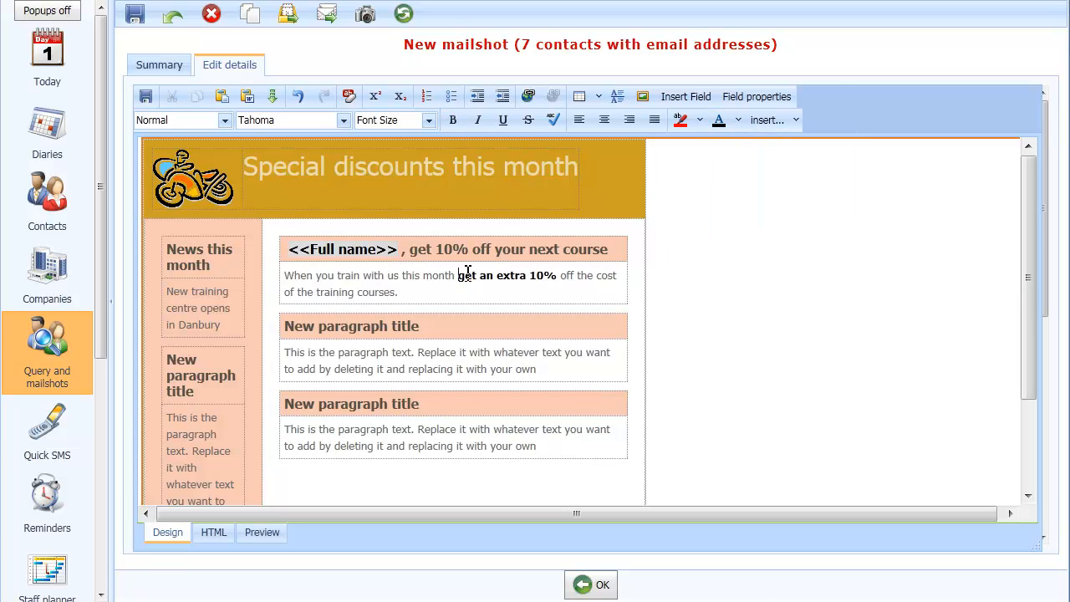
left_click_drag(459, 276, 561, 279)
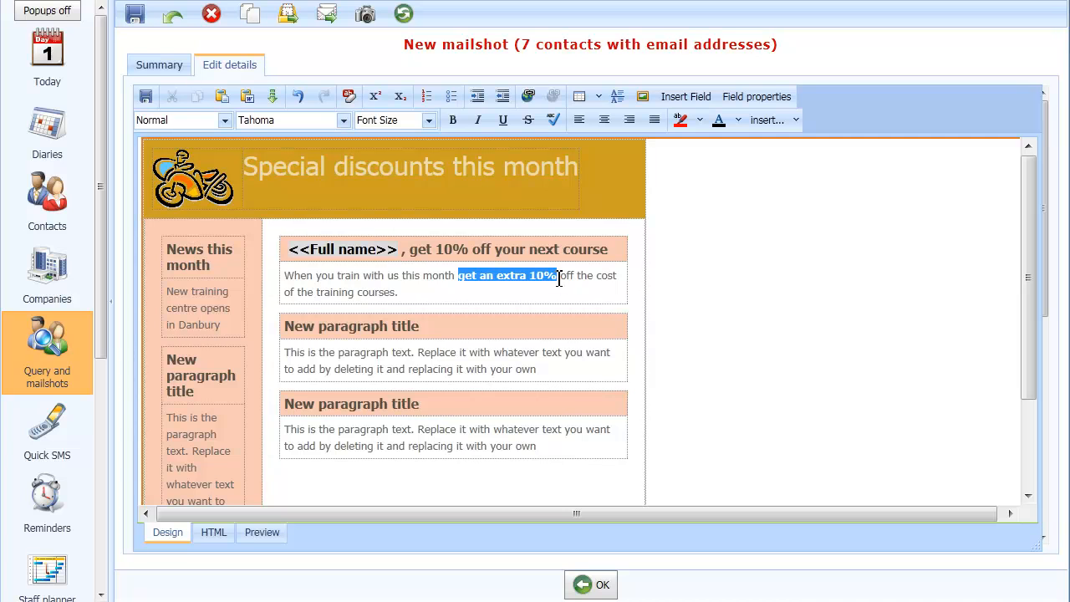
left_click(740, 121)
left_click(720, 177)
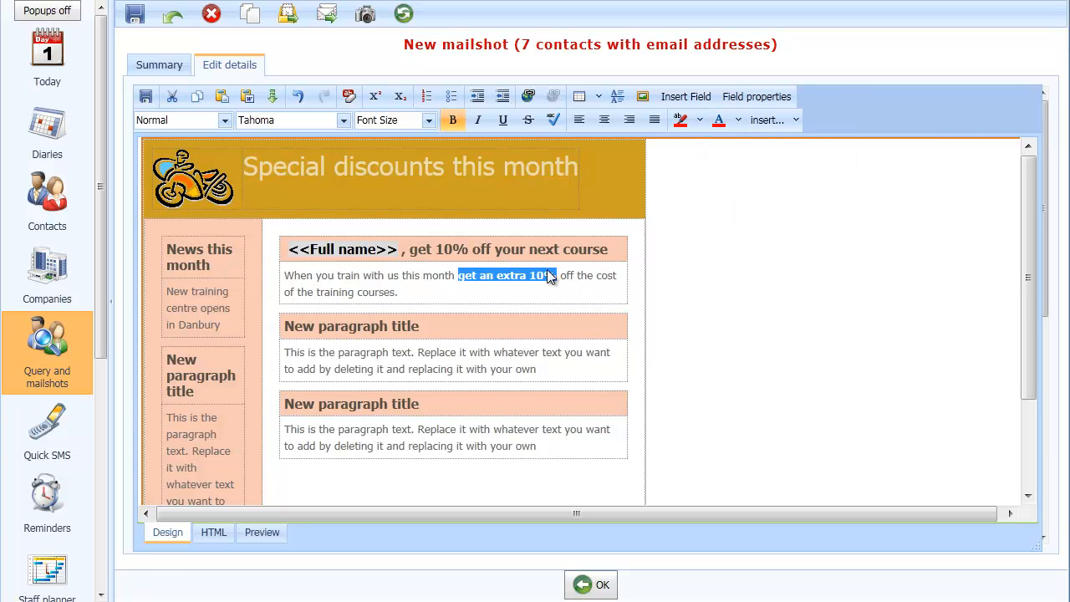
left_click(509, 289)
left_click(346, 299)
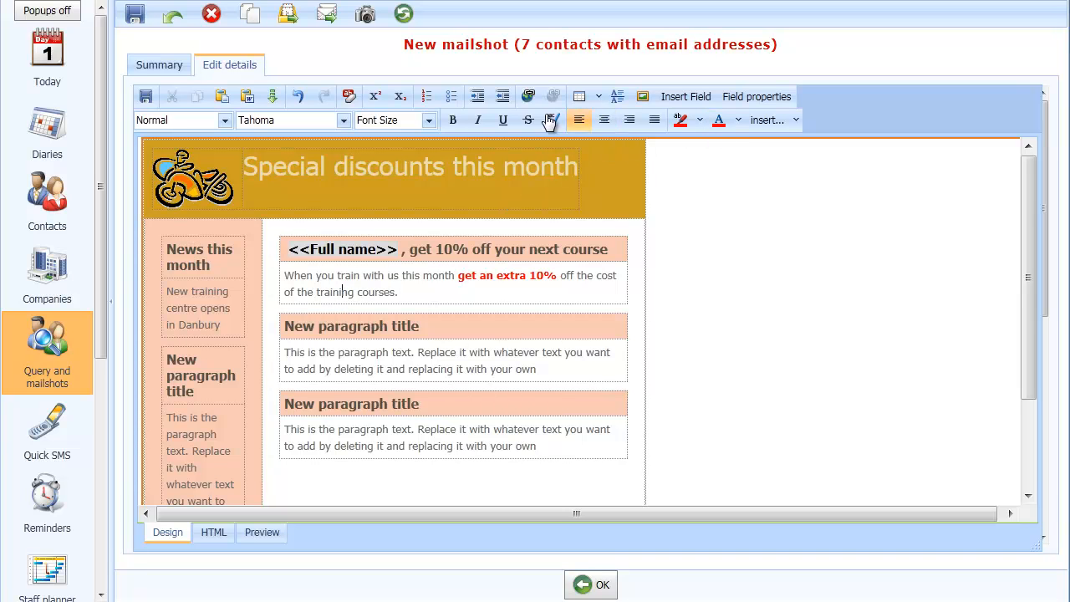
- Save the email content and return to the mailshot details
scroll(451, 369, "down", 2)
scroll(452, 369, "up", 2)
left_click(144, 98)
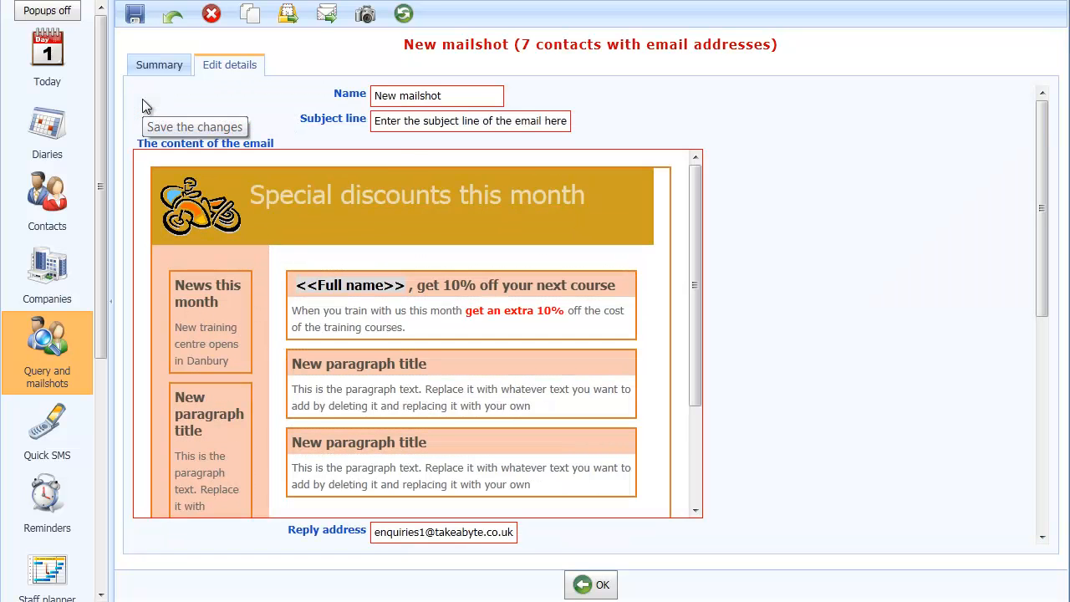
- Name the mailshot Special promotion
left_click(445, 97)
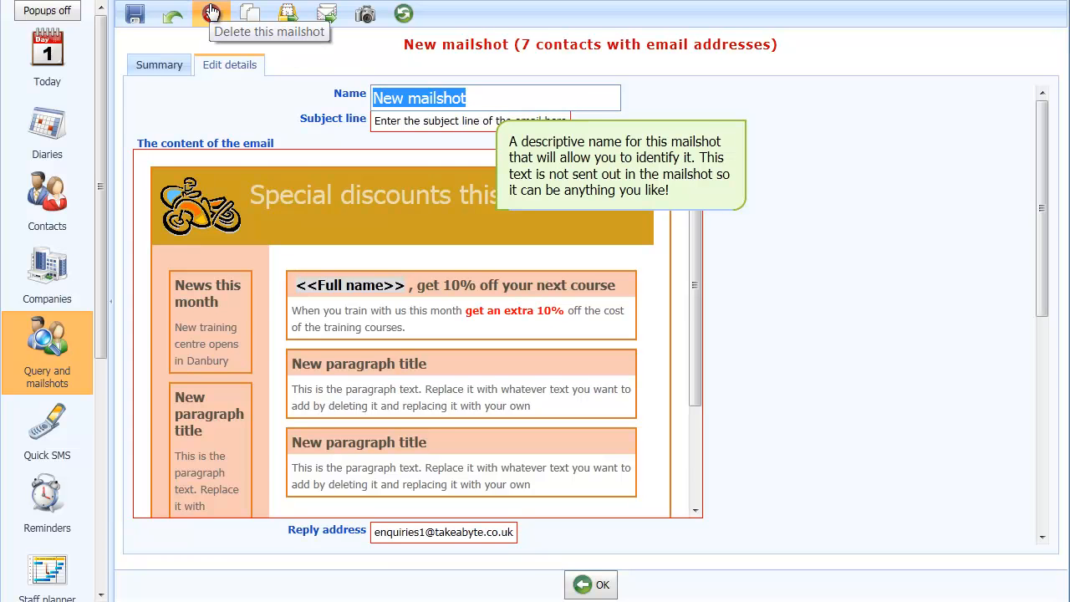
type("Speci")
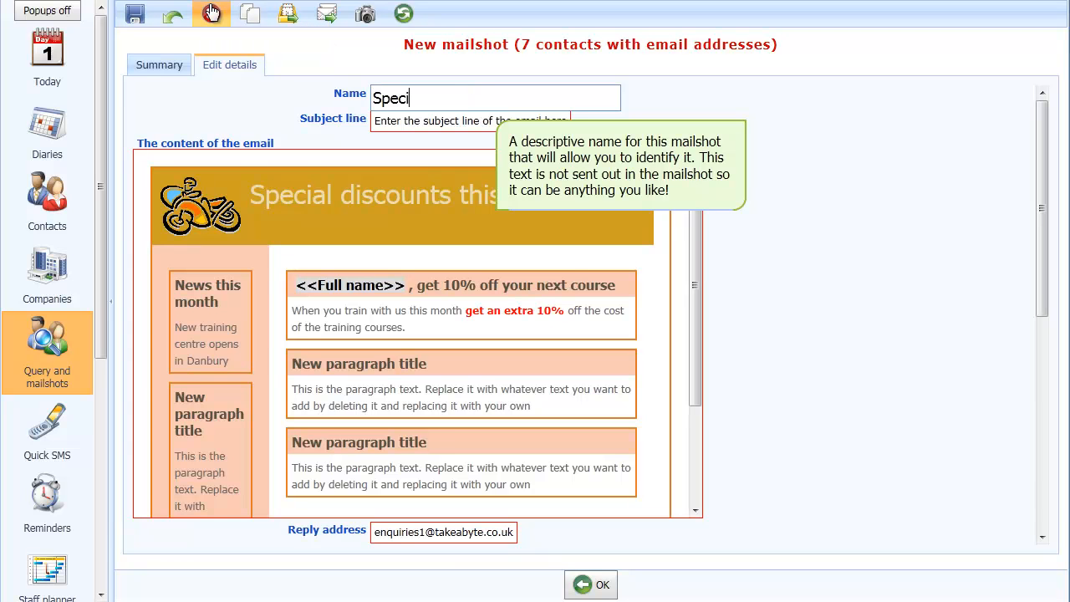
type("al promotion")
key("Tab")
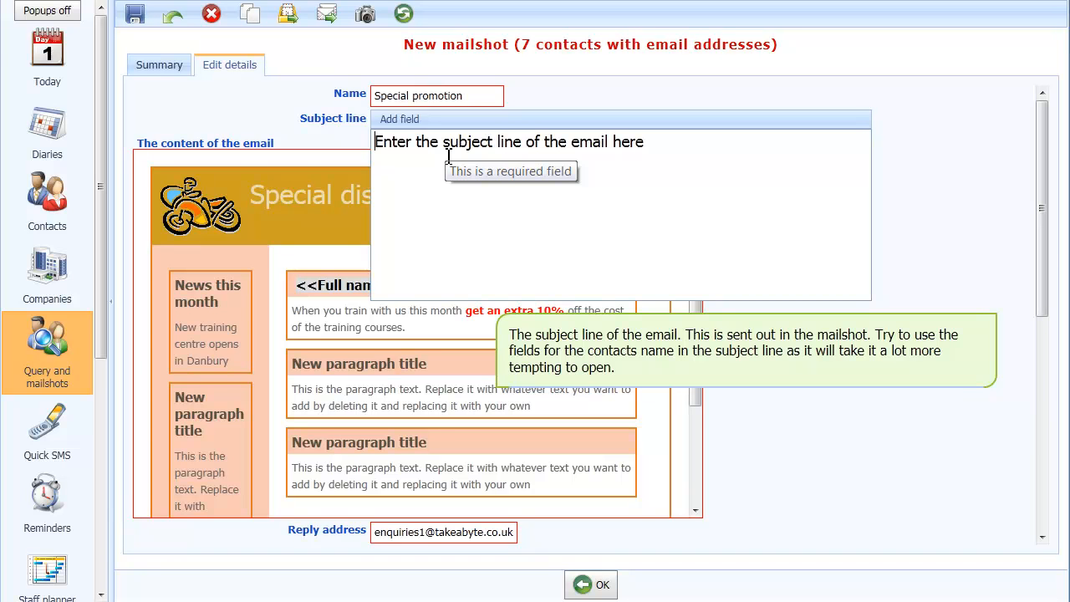
- Start the subject line with the First names field followed by ", get 10% off training this month only"
left_click(407, 126)
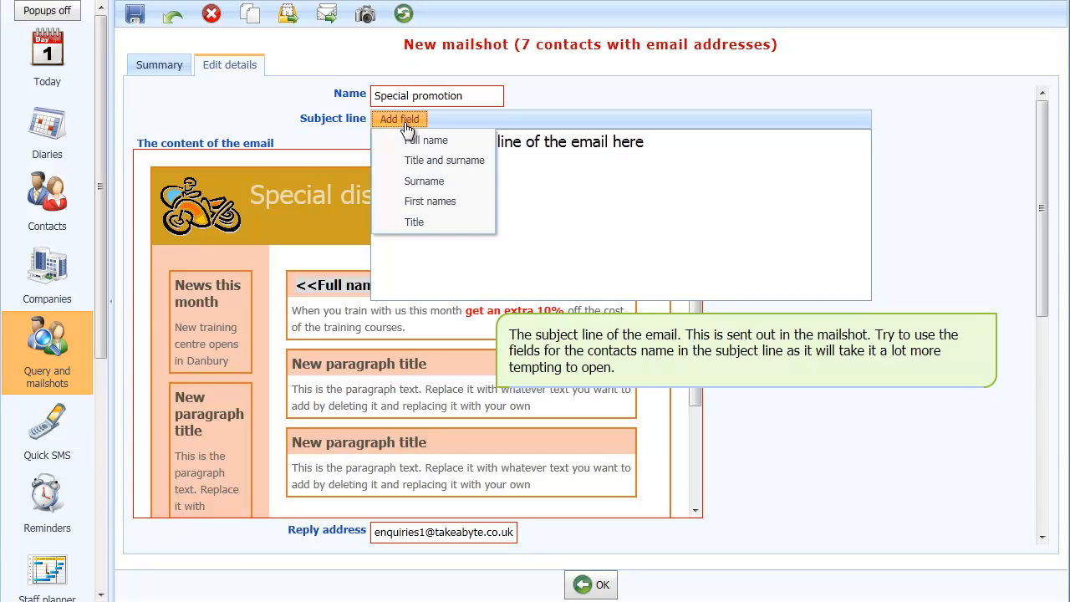
left_click(406, 202)
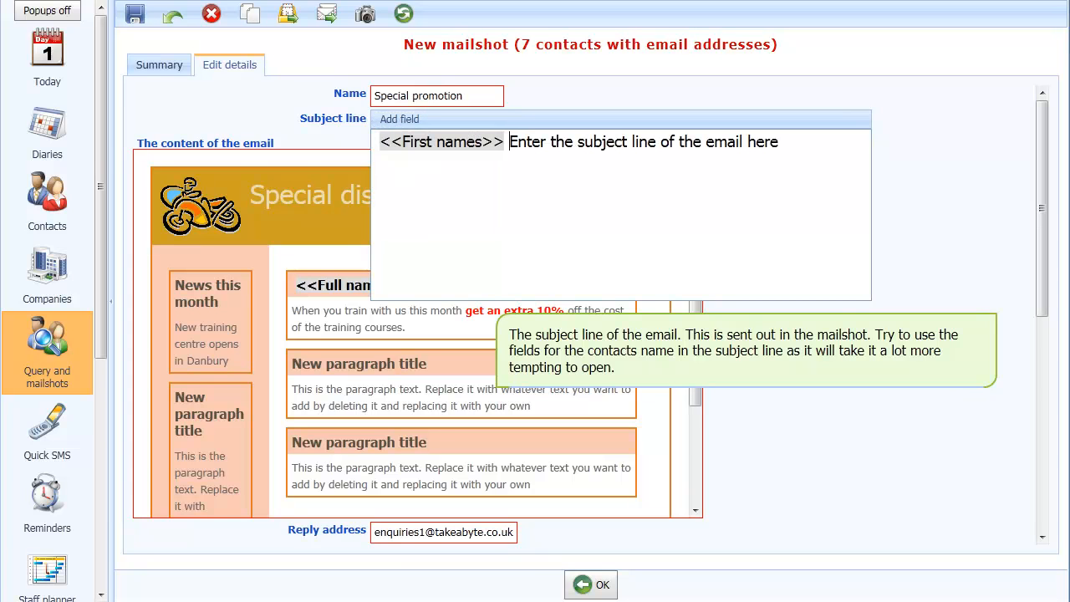
type(", ")
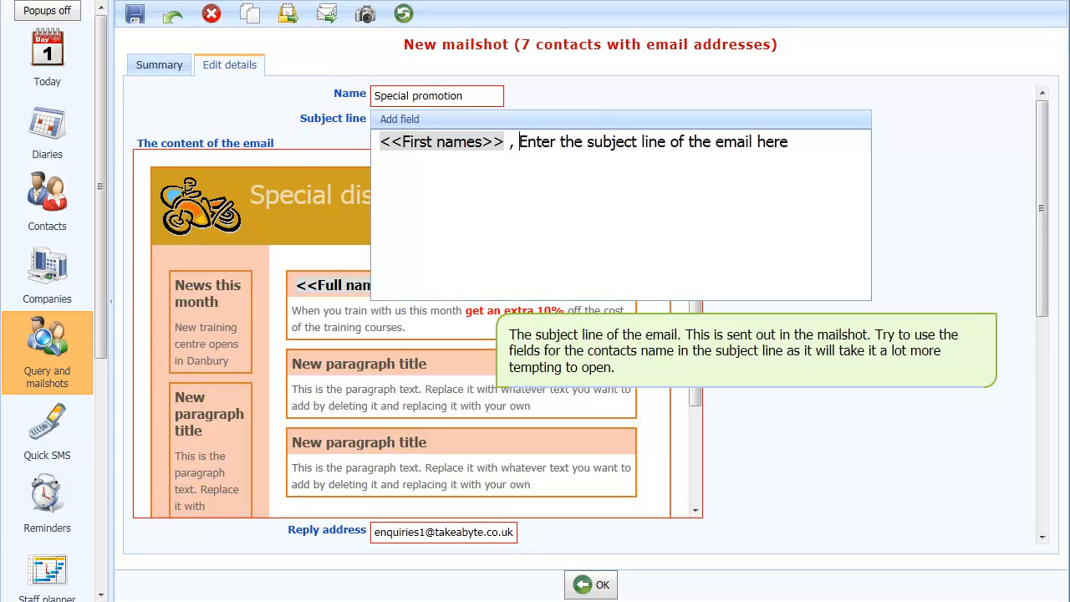
type("get 10% off training this month only")
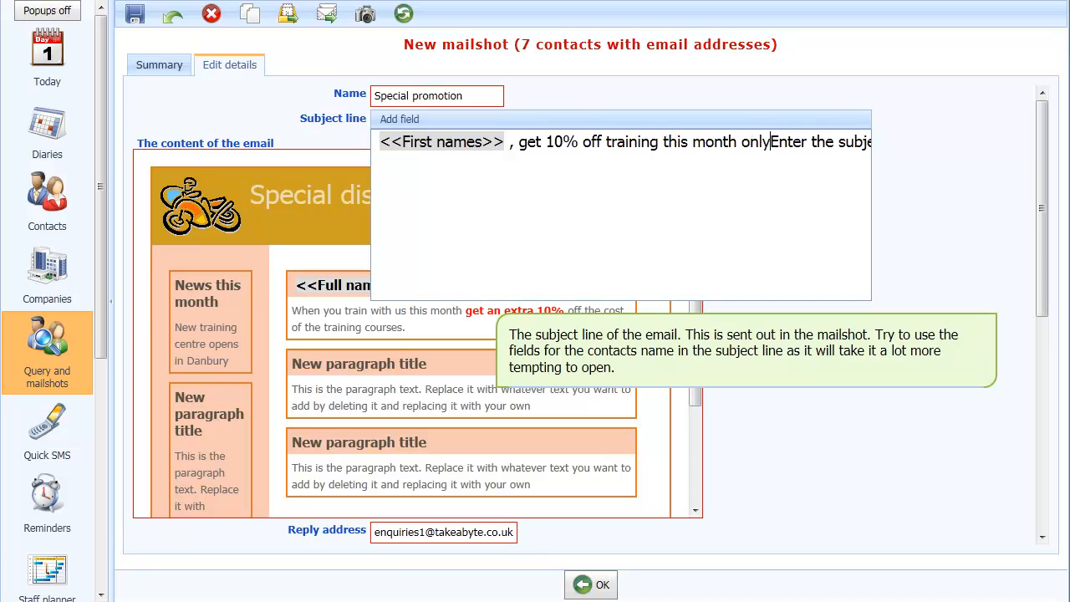
- Delete the leftover placeholder text from the subject line and confirm it
key("Delete")
key("Delete")
key("Delete")
key("Delete")
key("Delete")
key("Delete")
key("Delete")
key("Delete")
key("Delete")
key("Delete")
key("Delete")
key("Delete")
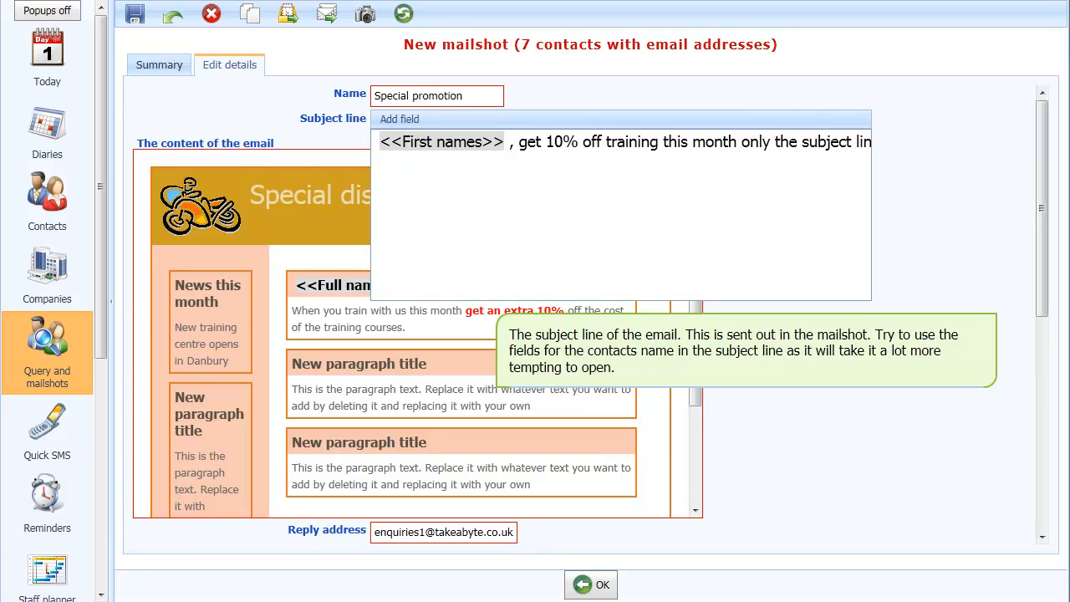
key("Delete")
key("Delete")
key("Delete")
key("Delete")
key("Delete")
key("Delete")
key("Delete")
key("Delete")
key("Delete")
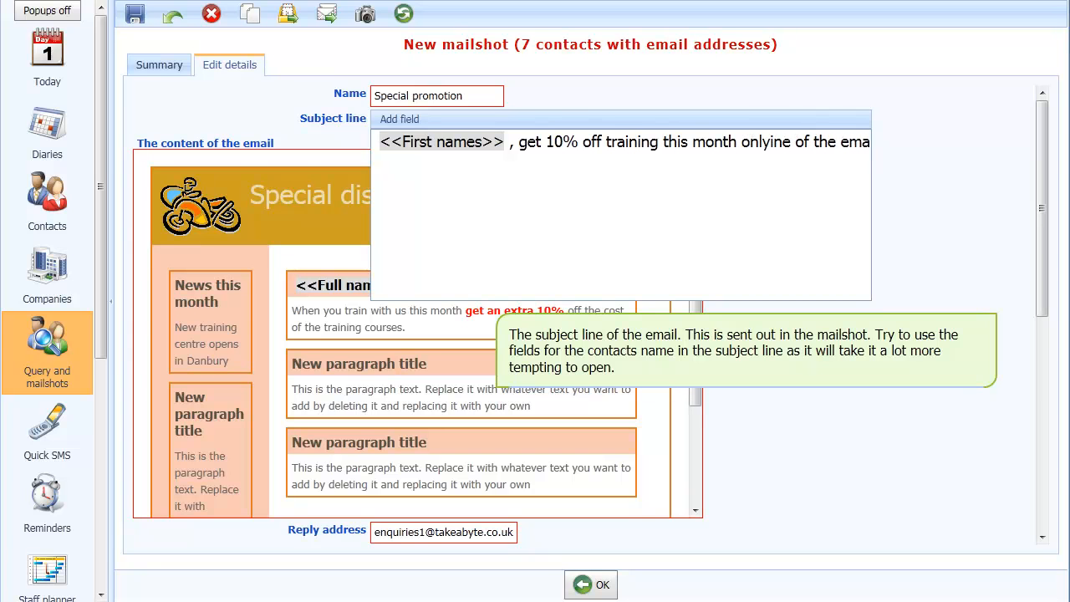
key("Delete")
key("Delete")
key("Delete")
key("Delete")
key("Delete")
key("Delete")
key("Delete")
key("Delete")
key("Delete")
key("Delete")
key("Delete")
key("Delete")
key("Delete")
key("Delete")
key("Delete")
key("Delete")
key("Delete")
key("Delete")
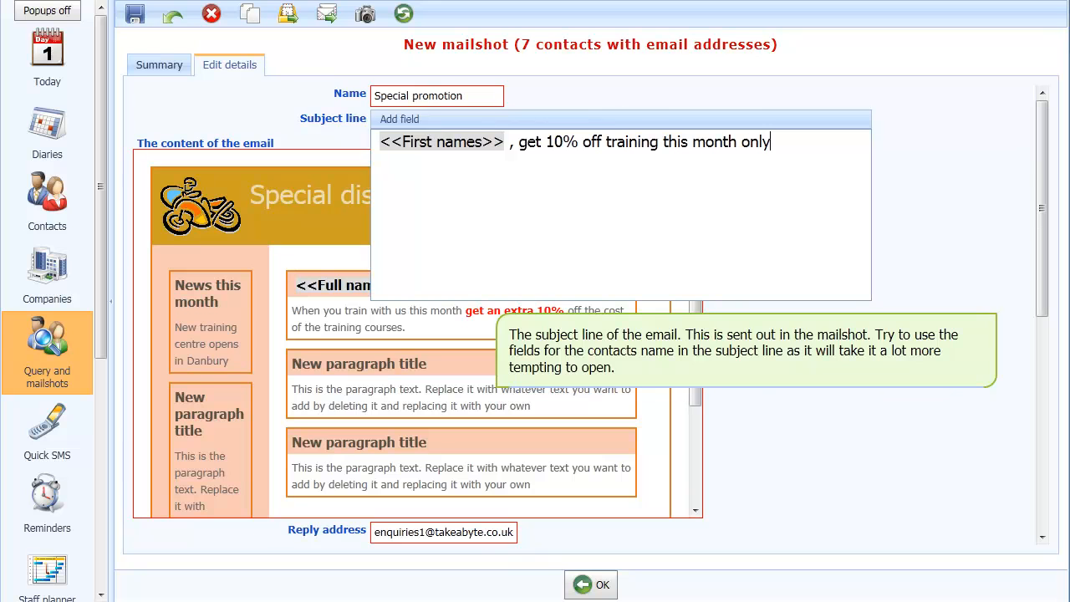
key("Tab")
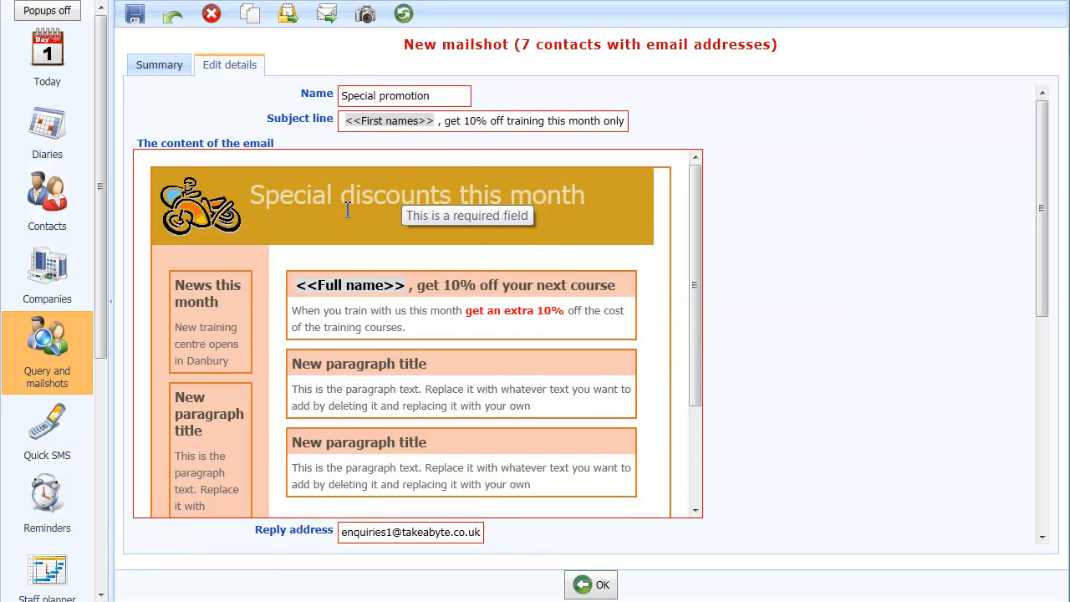
scroll(347, 211, "down", 1)
left_click_drag(1047, 303, 1050, 425)
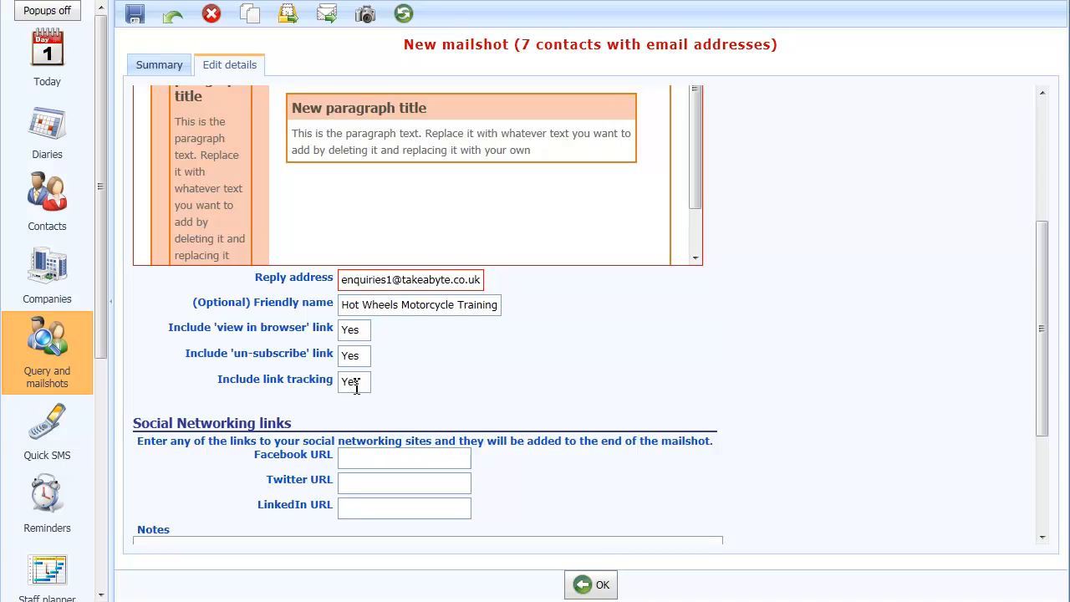
scroll(398, 355, "down", 1)
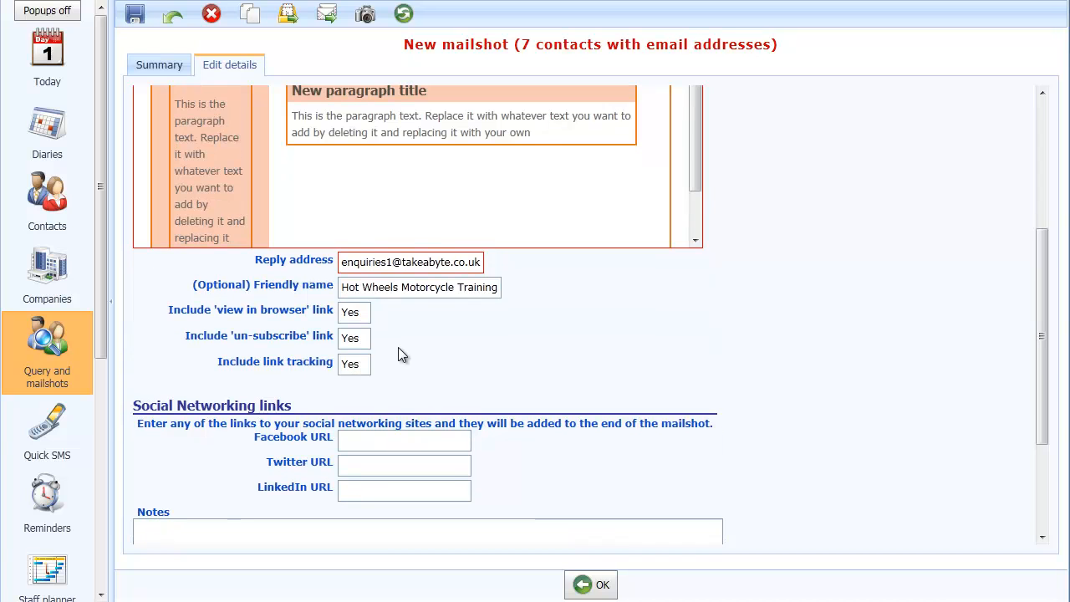
left_click(383, 440)
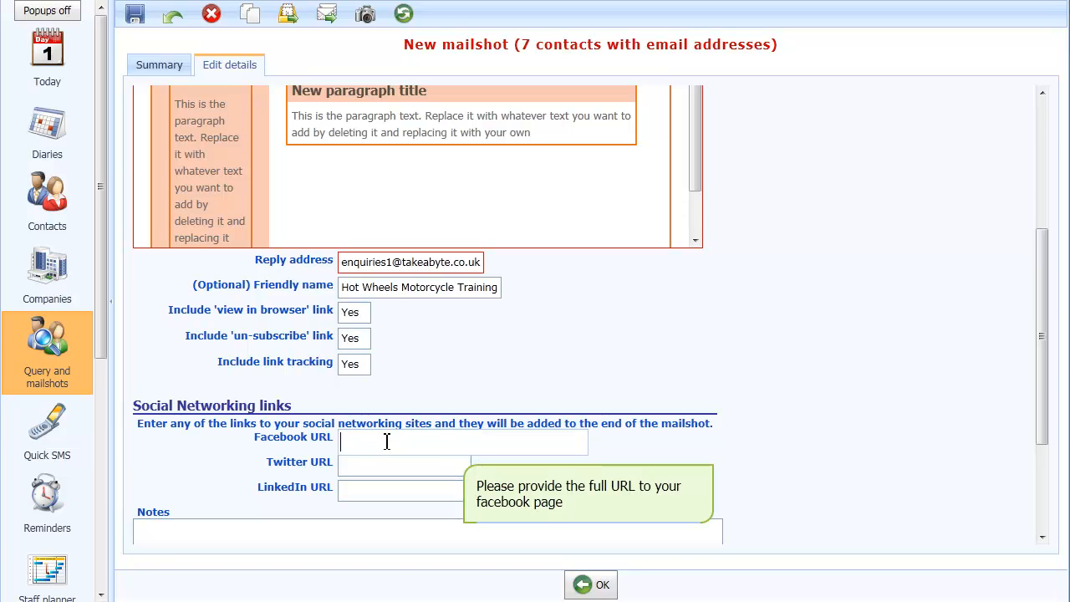
type("htt")
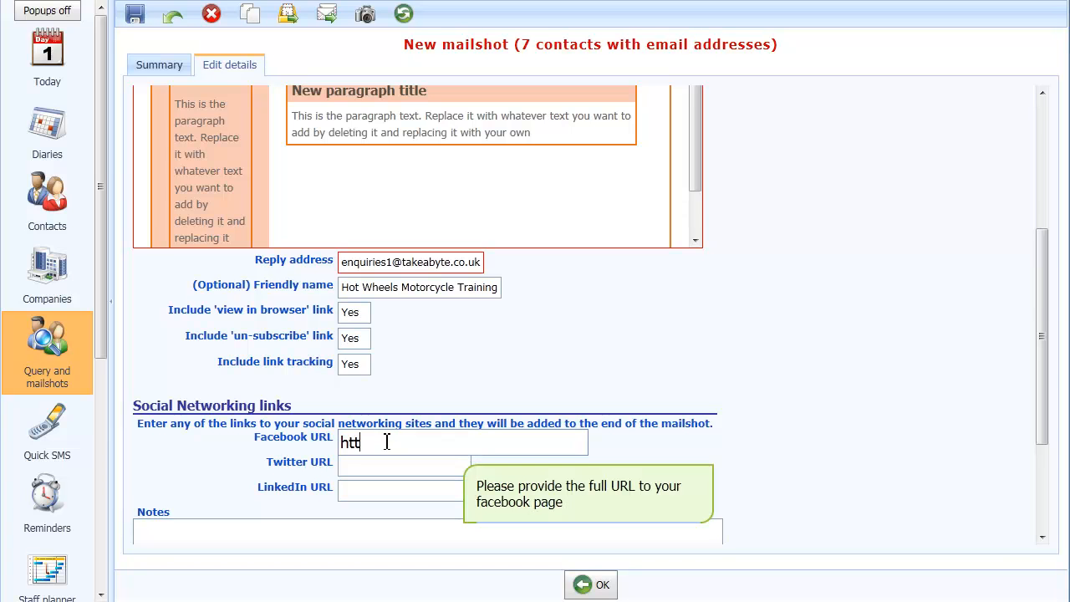
type("p://www.facebook.com")
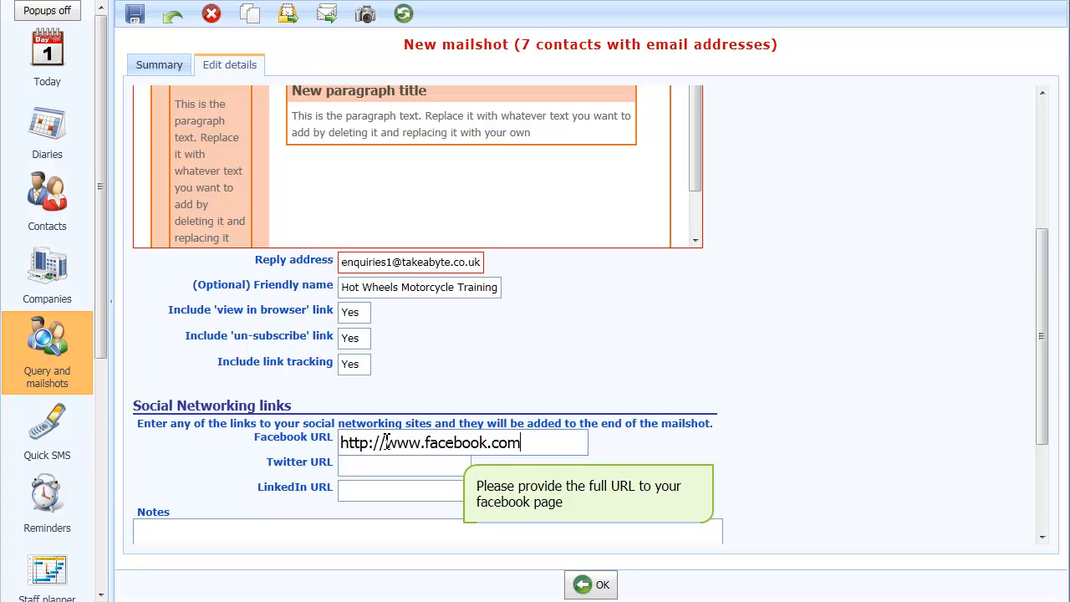
type("/takeabyteltd")
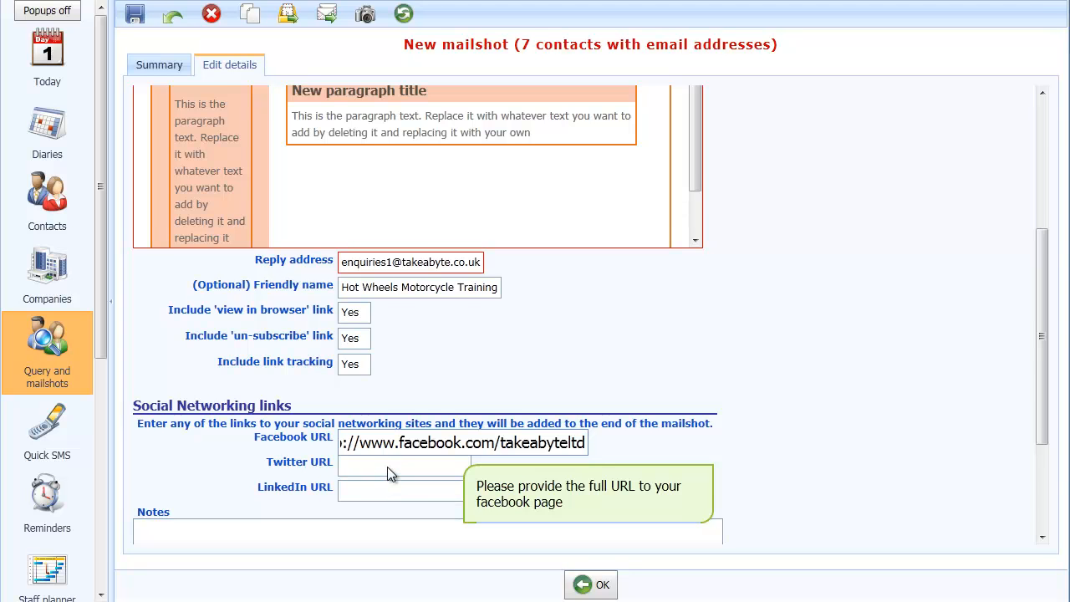
- Send a test email of the mailshot to the company's enquiries e-mail address and acknowledge the message
scroll(387, 467, "down", 5)
scroll(387, 468, "down", 5)
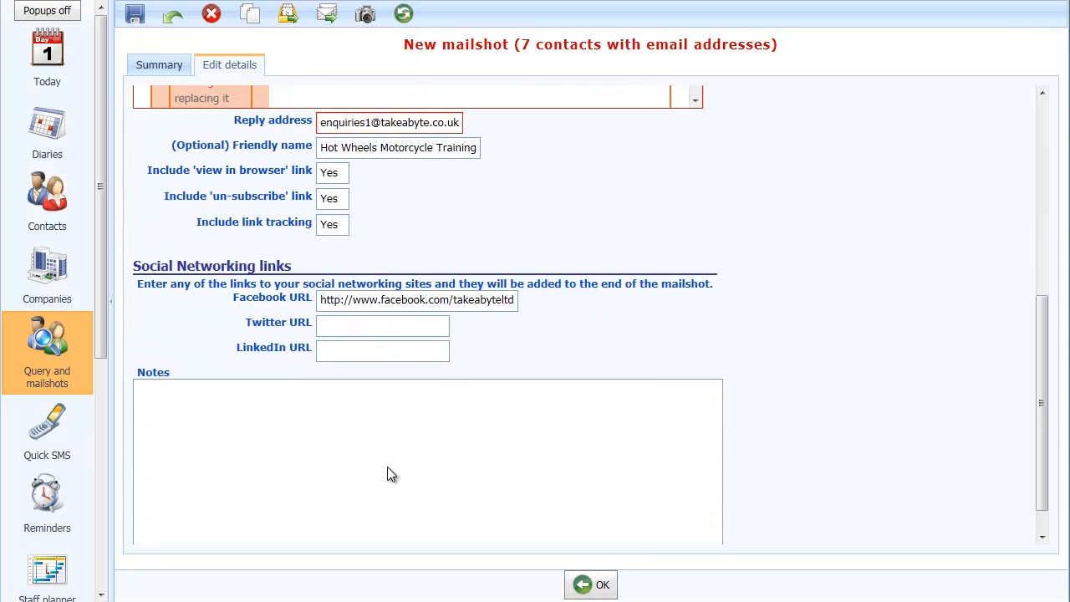
scroll(388, 467, "up", 5)
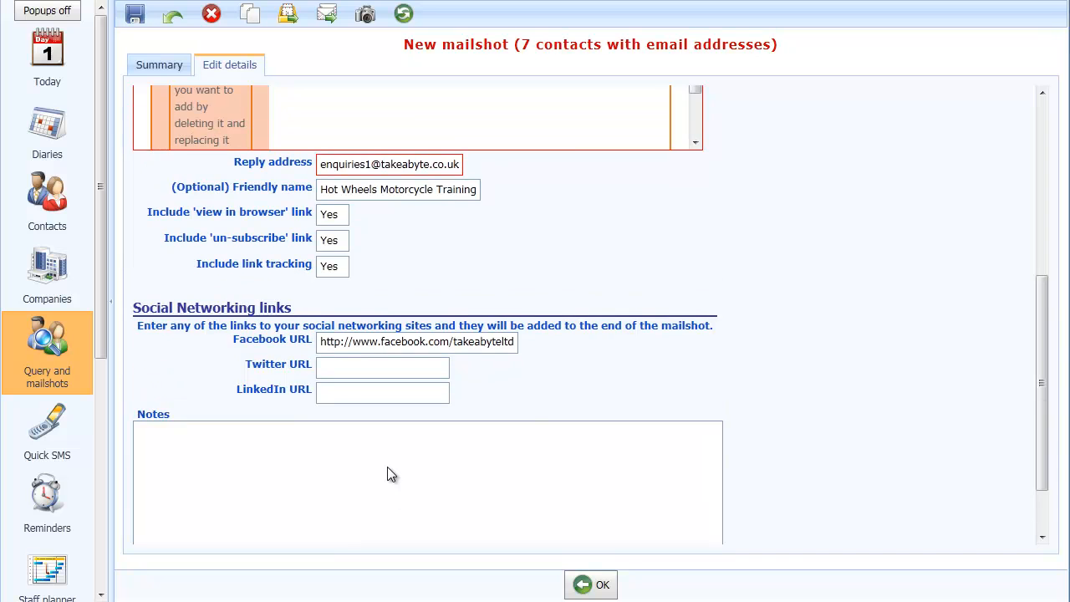
scroll(390, 468, "up", 6)
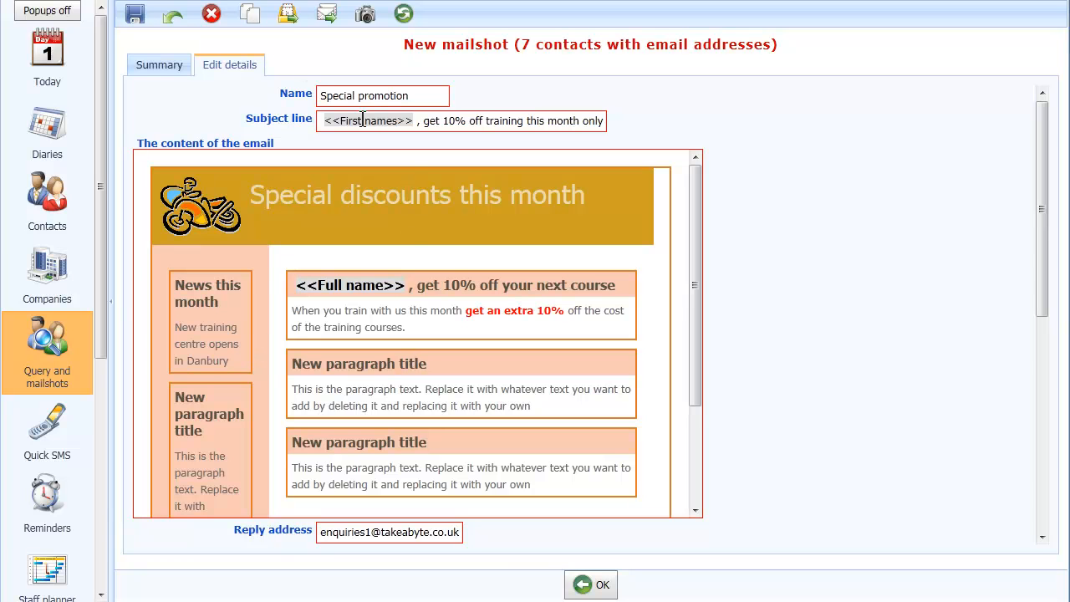
left_click(288, 15)
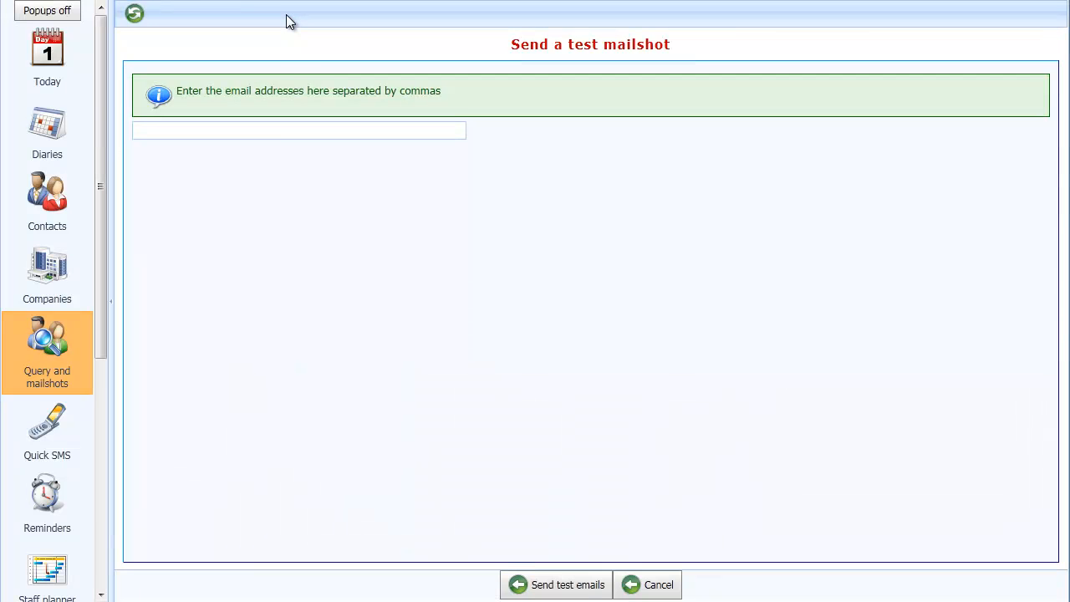
left_click(281, 134)
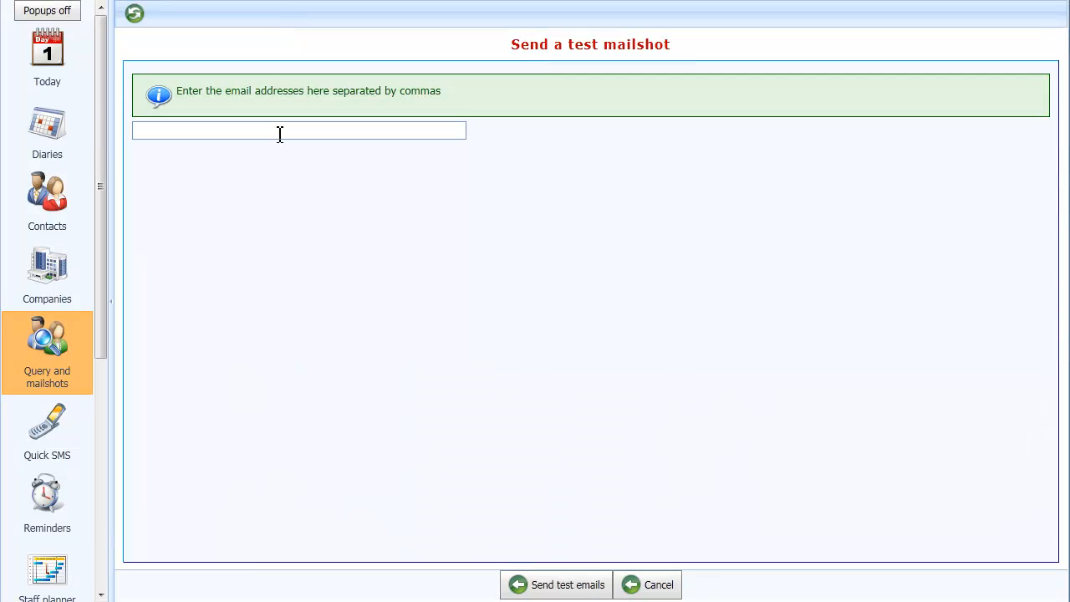
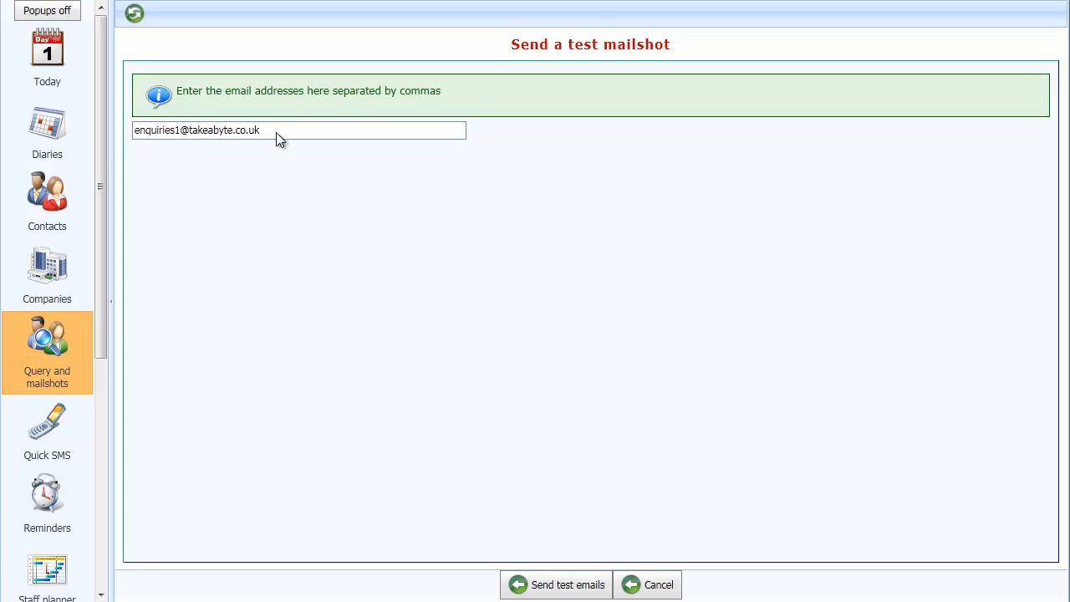
left_click(562, 588)
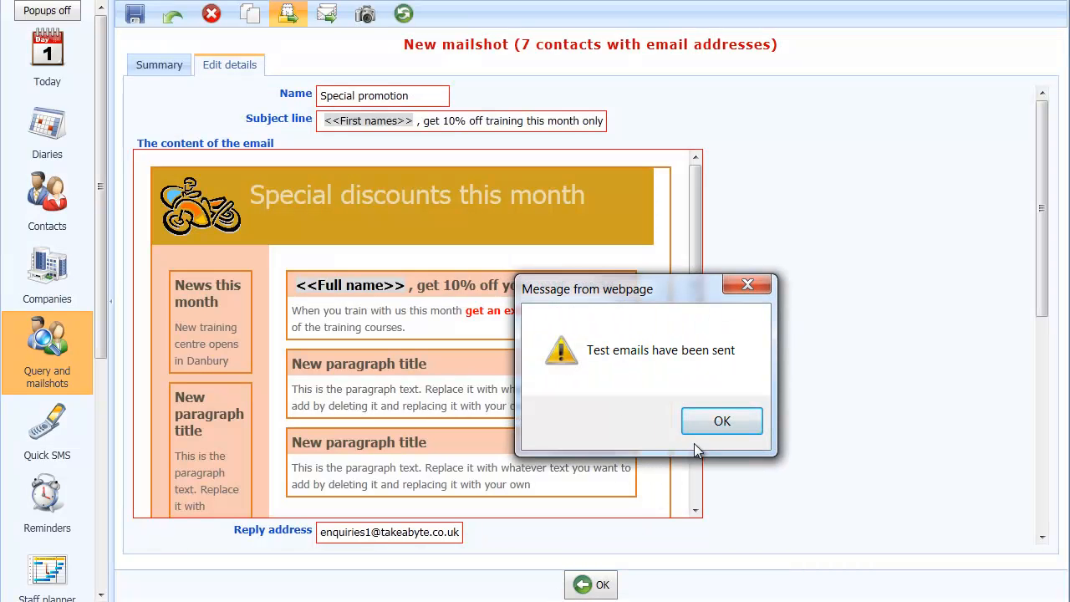
left_click(710, 421)
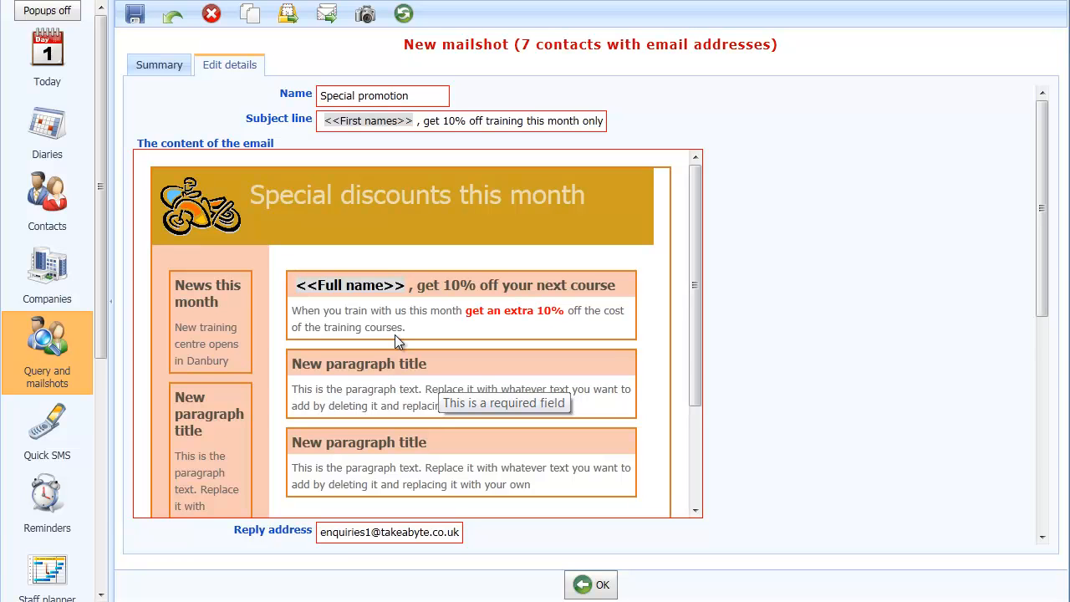
- Open the mailshot preview and page through the recipients' personalised versions, scrolling through the email
left_click(307, 49)
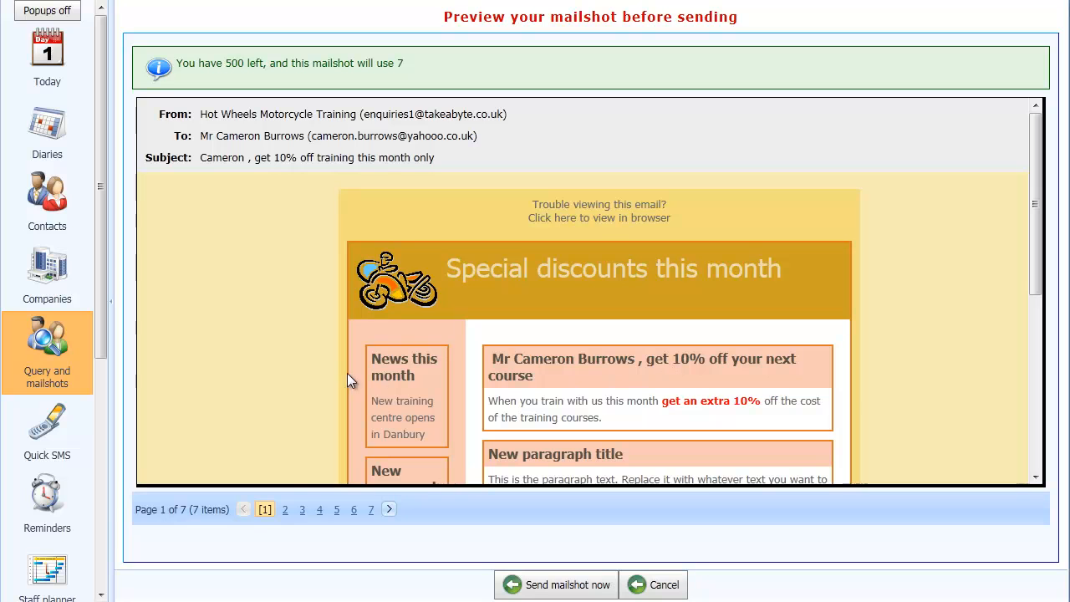
left_click(389, 510)
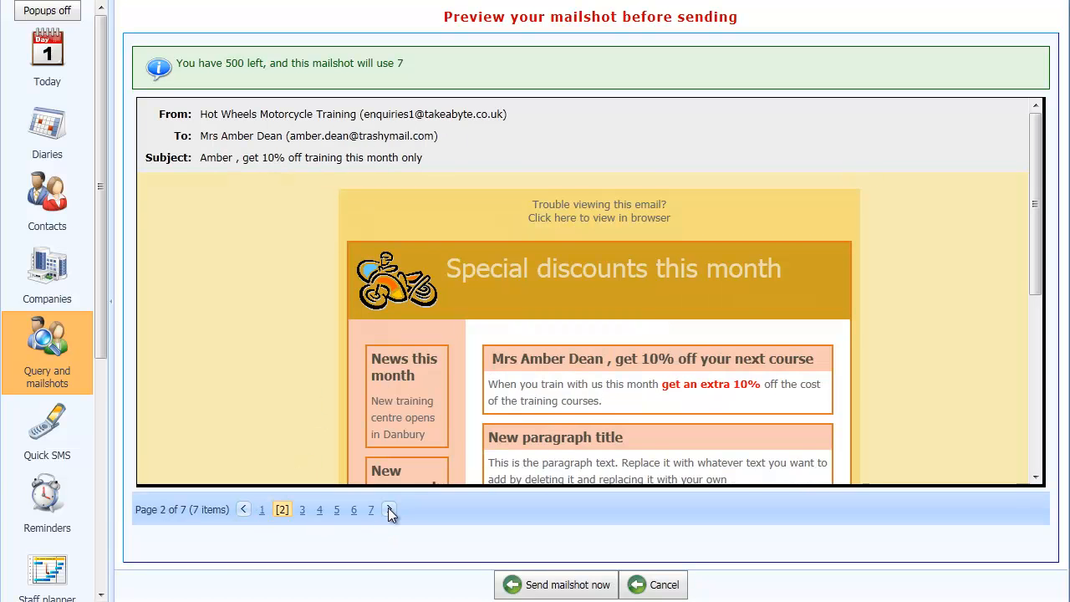
left_click(389, 510)
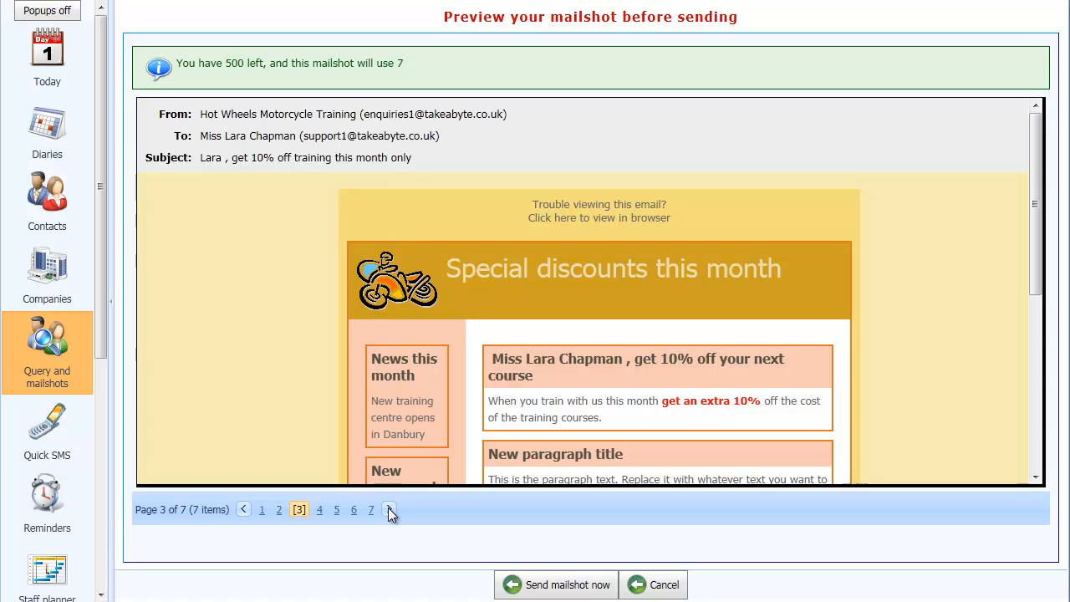
left_click(389, 510)
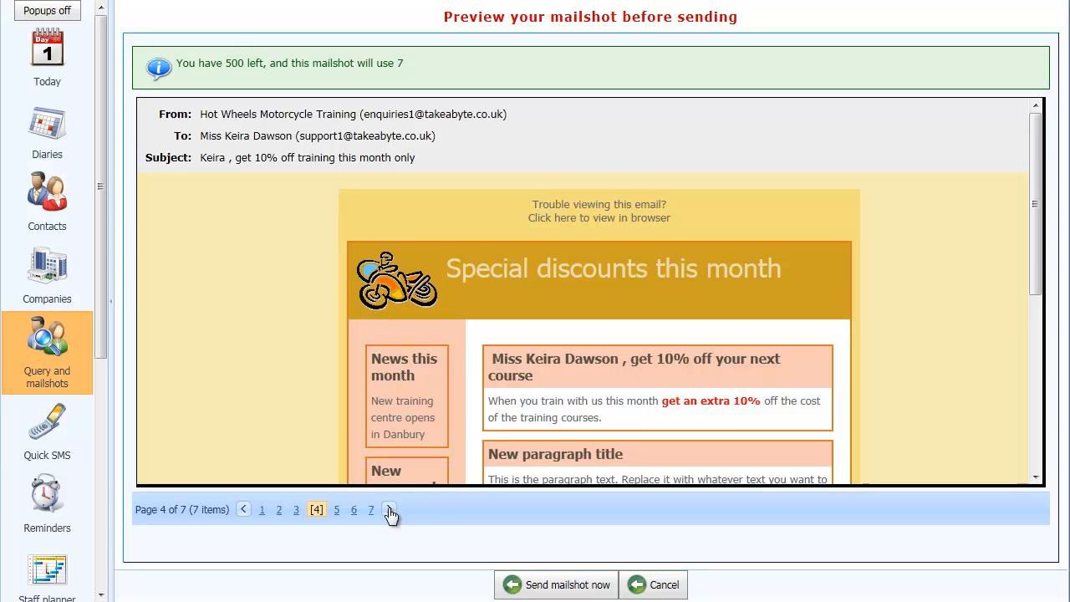
left_click_drag(1038, 250, 1045, 442)
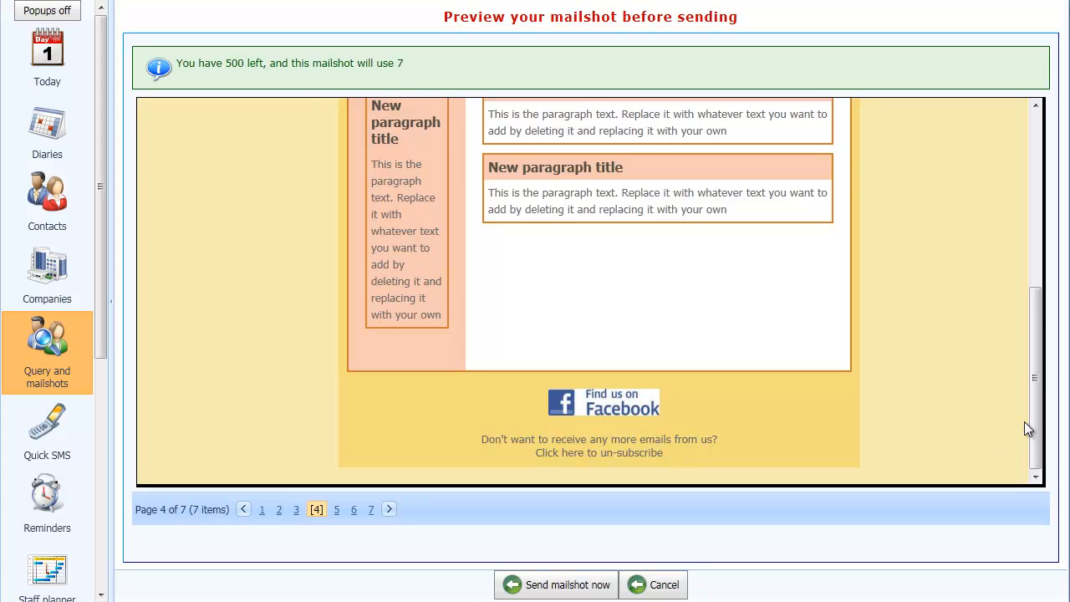
left_click_drag(1035, 419, 1057, 200)
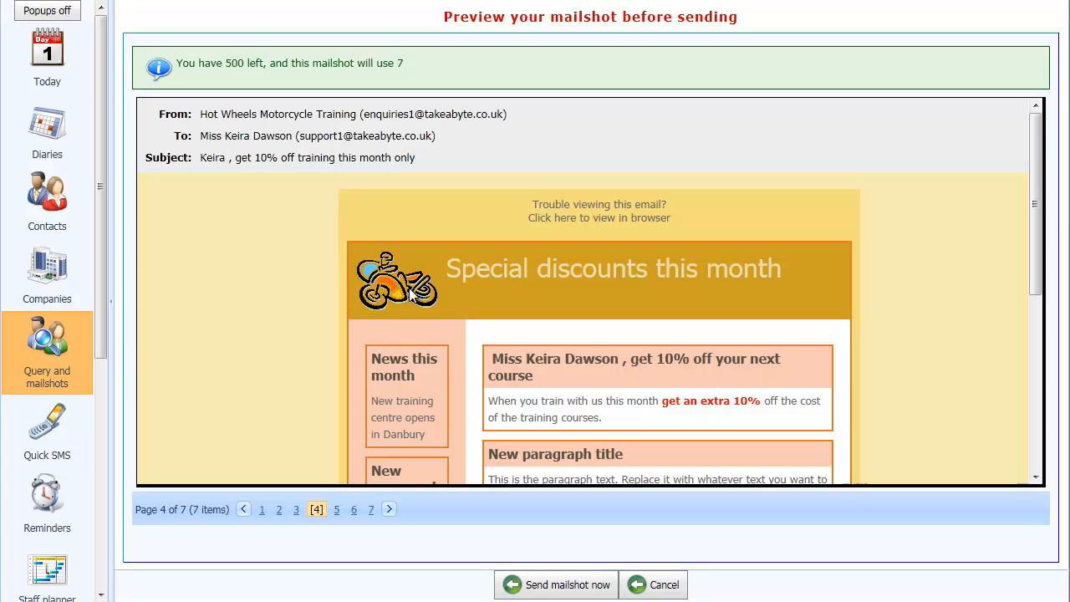
- Send the mailshot now to all contacts, confirm, and review its send status in the summary
left_click(550, 584)
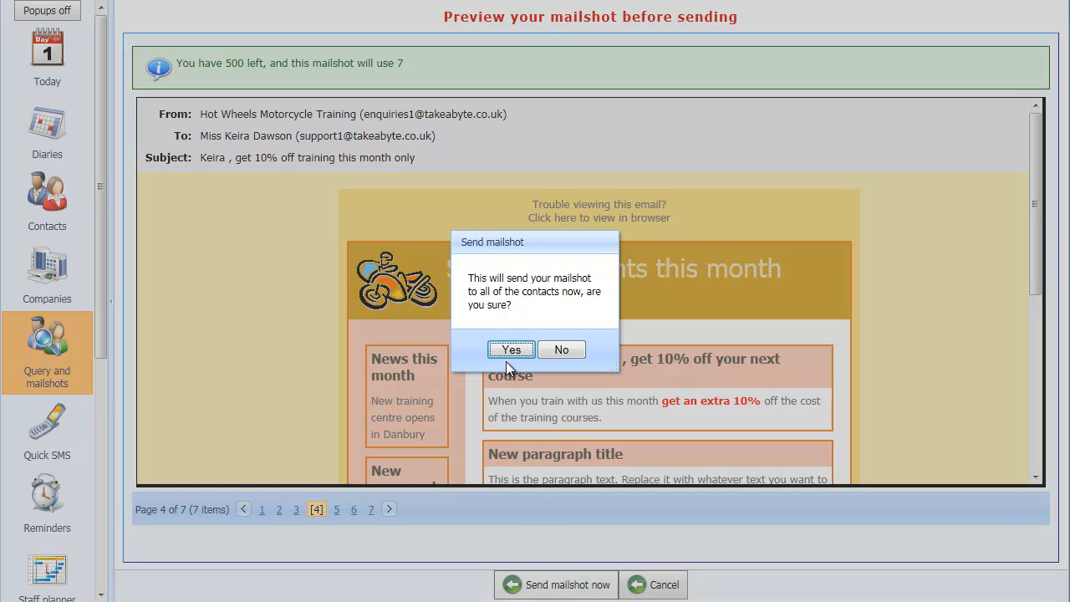
left_click(510, 352)
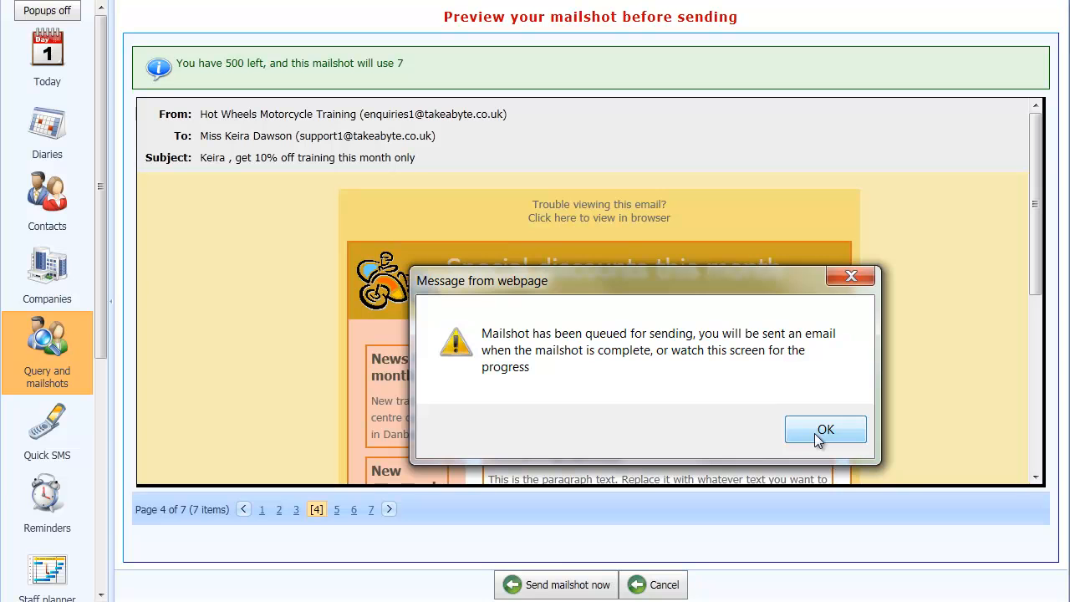
left_click(817, 434)
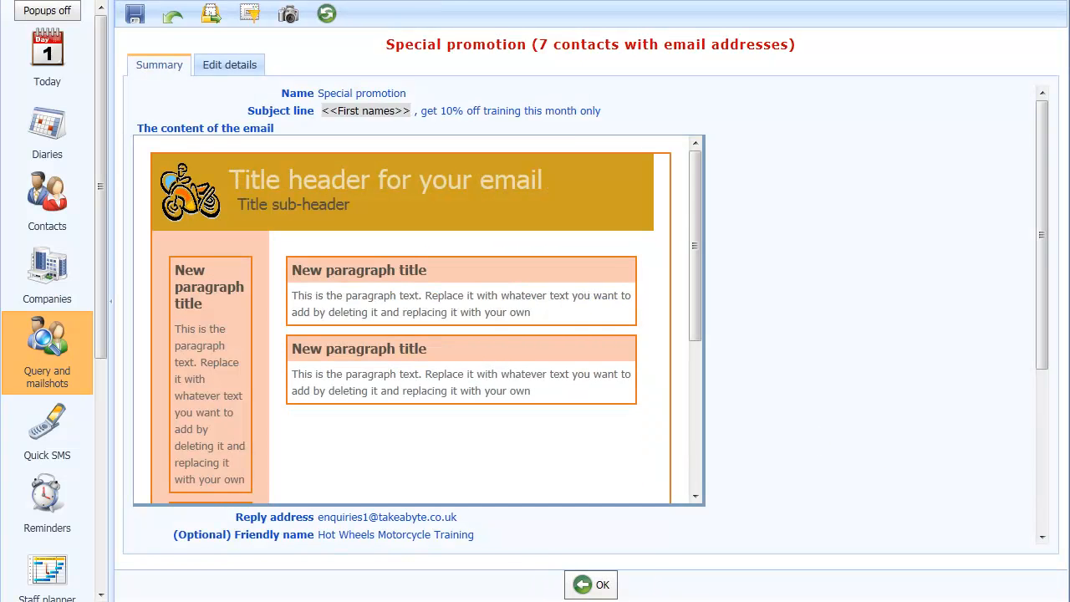
left_click_drag(1041, 343, 1044, 515)
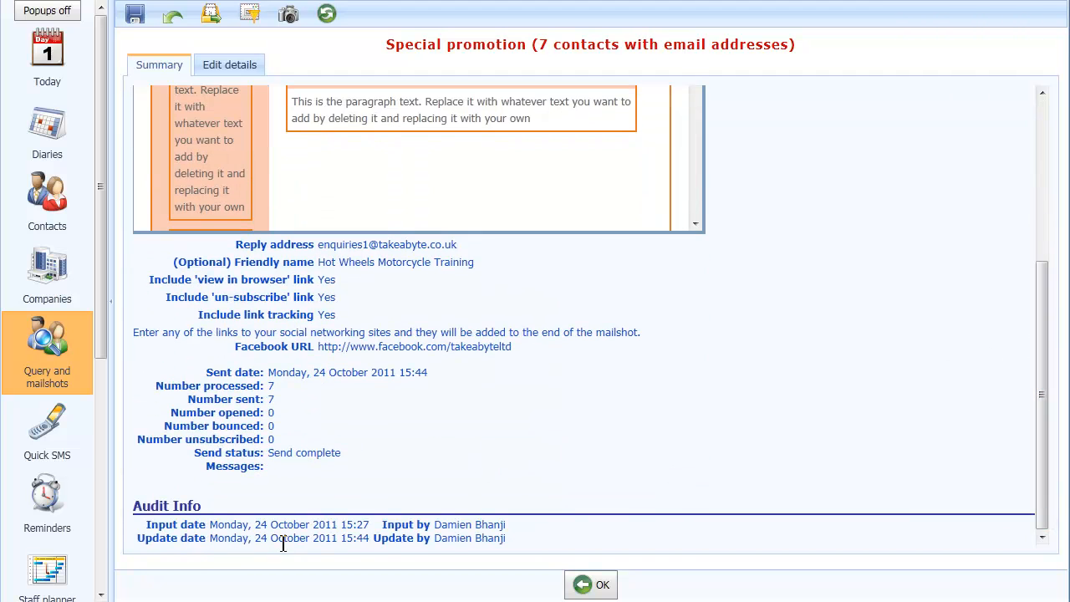